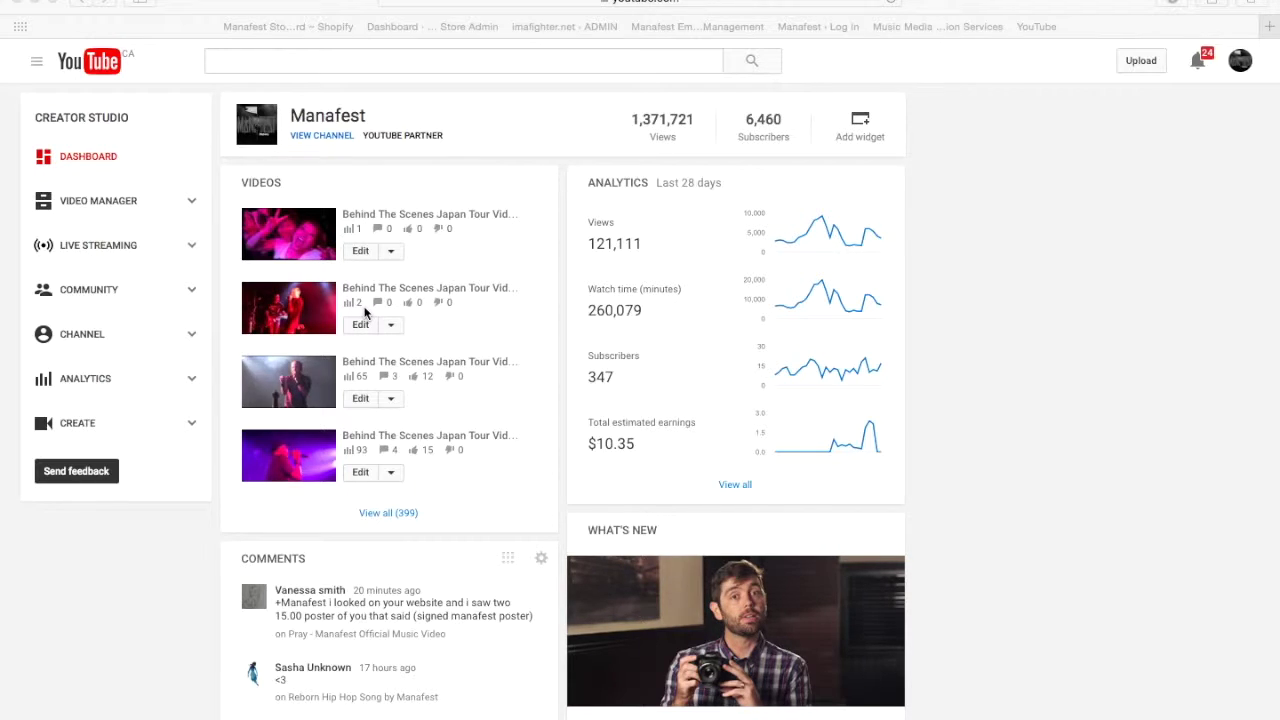
In Video Manager, sort the channel's videos by most viewed and search for 'pray'
left_click(127, 205)
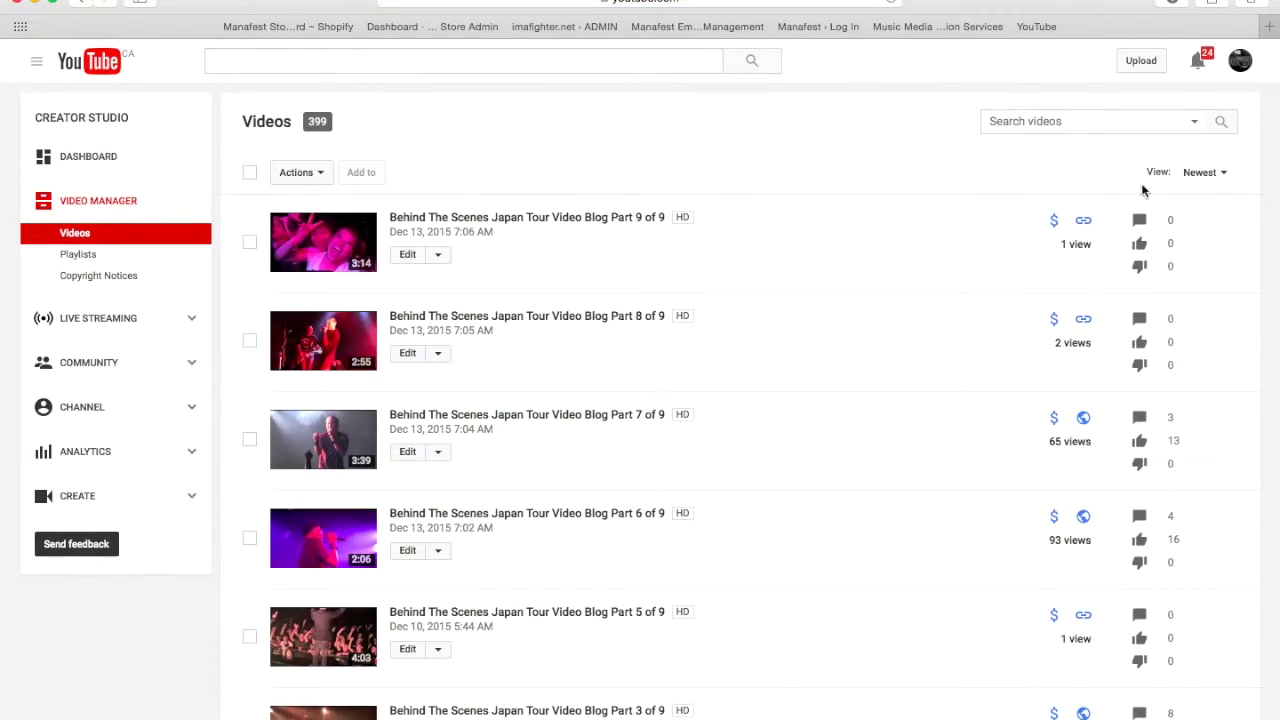
left_click(1218, 172)
left_click(1188, 226)
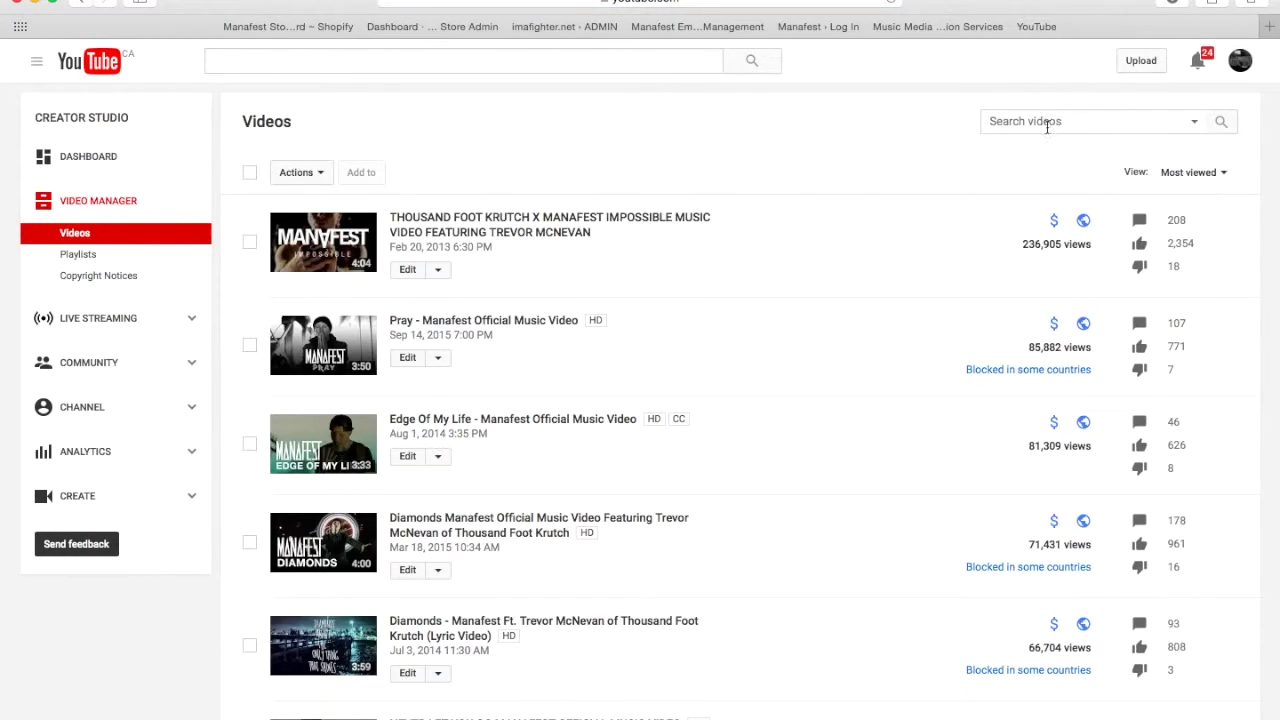
type("pray")
key("Return")
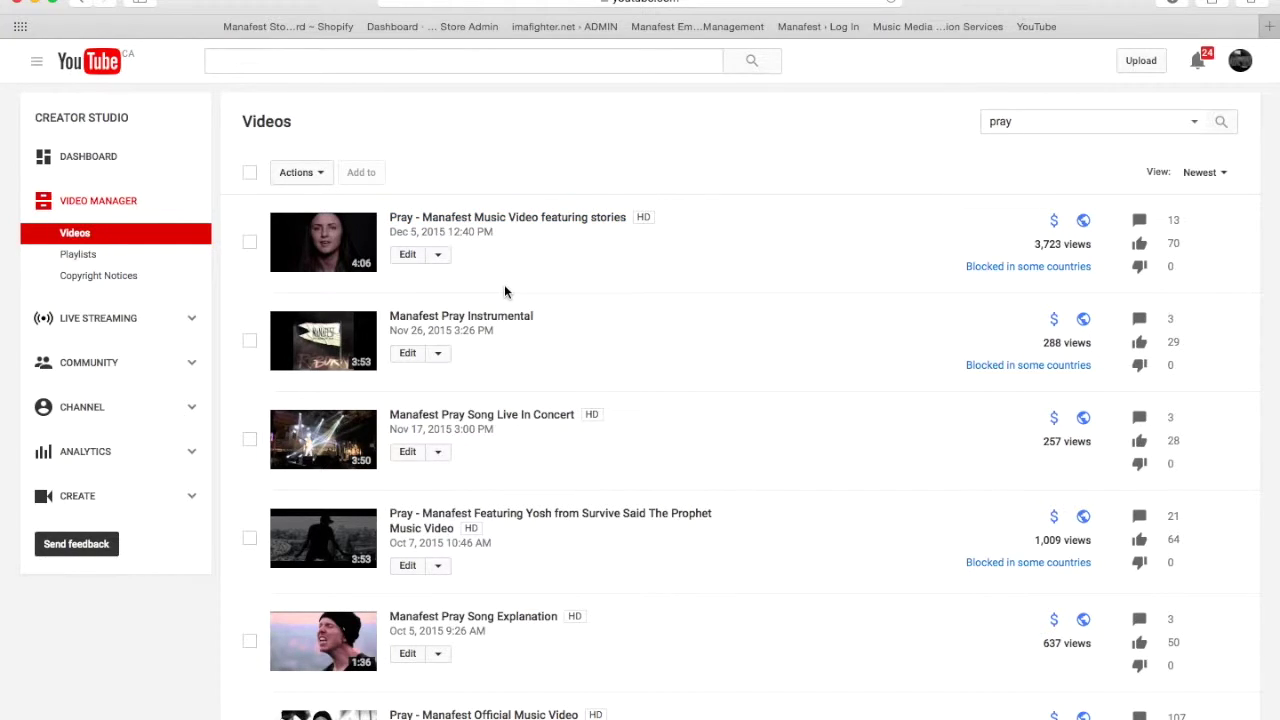
Open and pause the 'Pray - Manafest Music Video featuring stories' video, then show its embed code
left_click(484, 220)
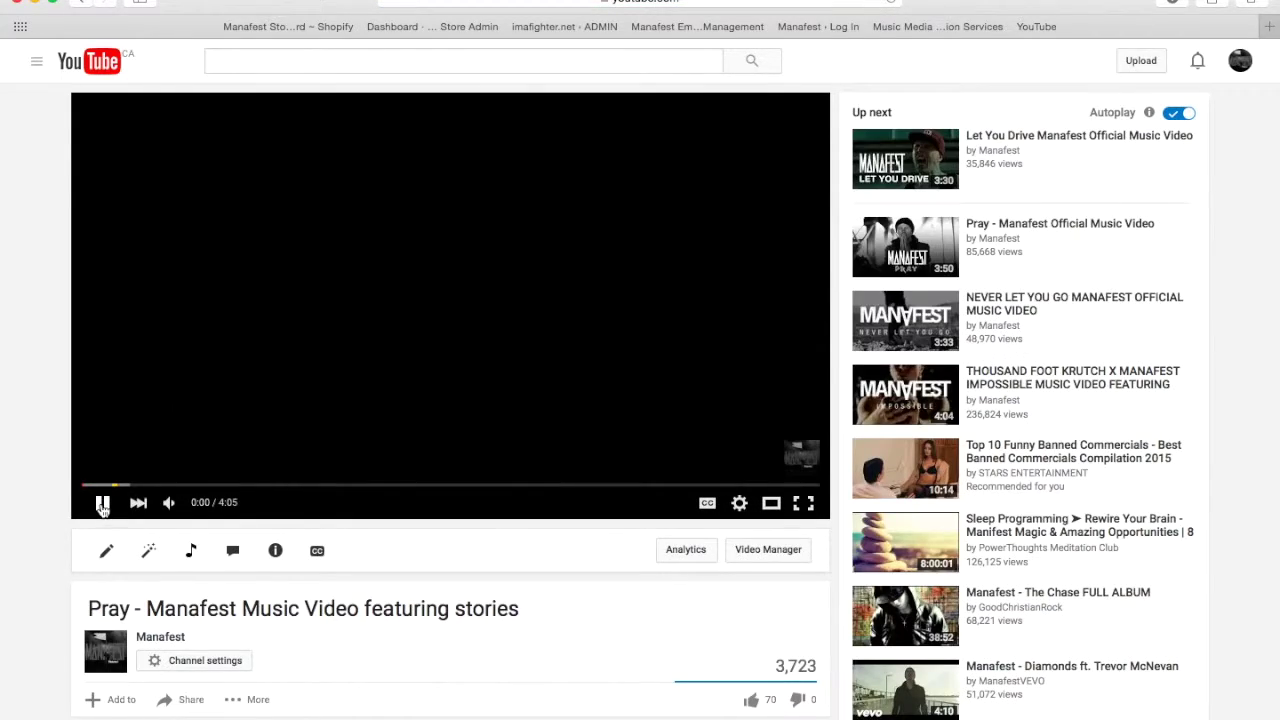
left_click(102, 503)
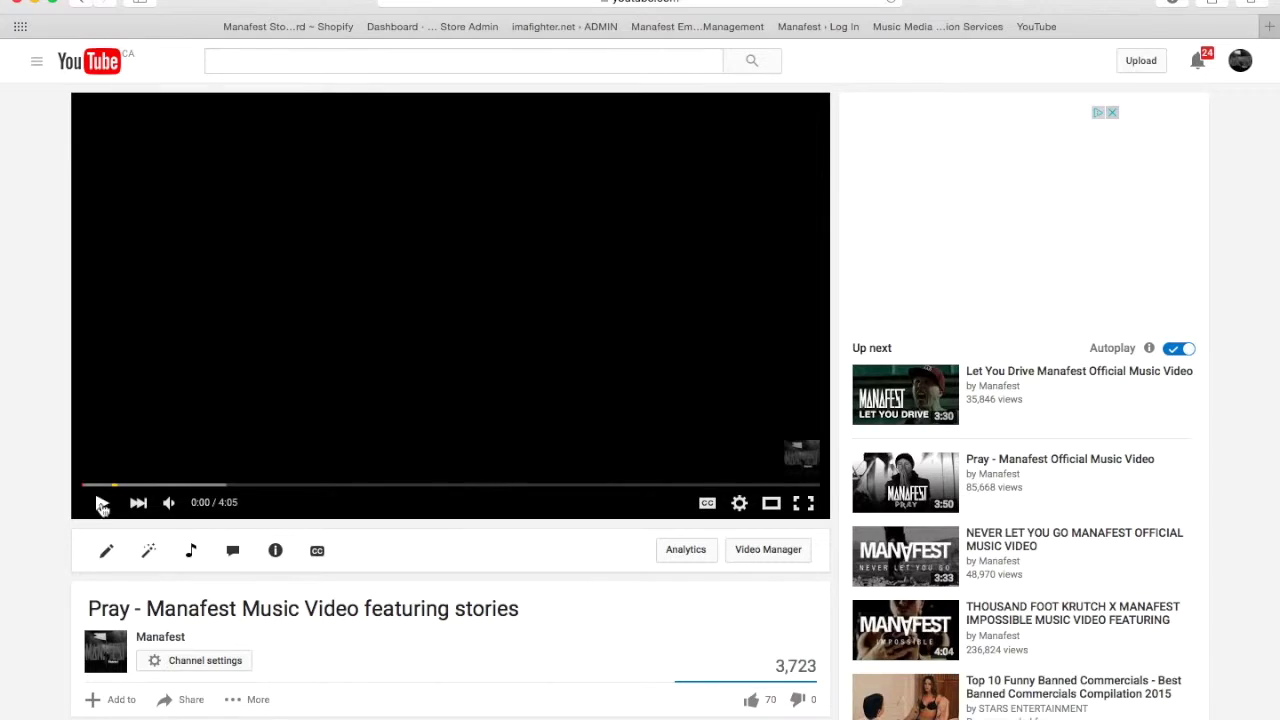
scroll(320, 548, "down", 2)
scroll(320, 548, "down", 1)
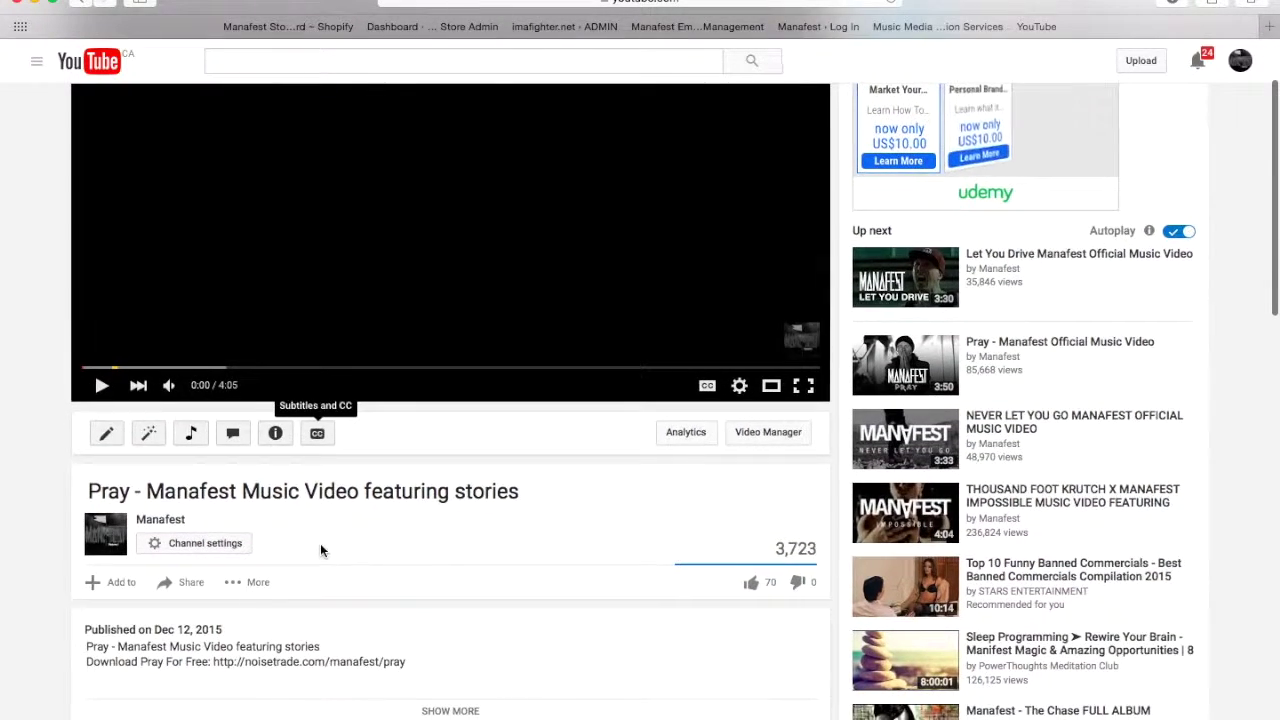
left_click(183, 585)
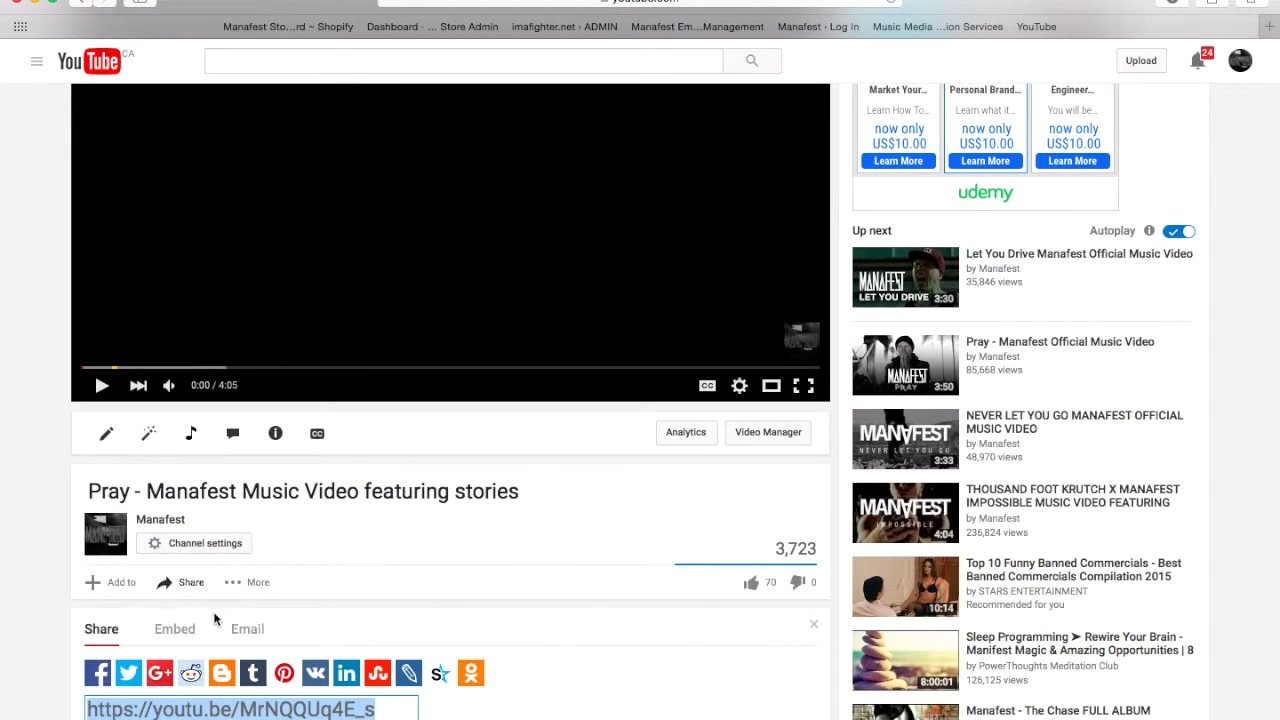
scroll(216, 620, "down", 1)
scroll(216, 620, "down", 1)
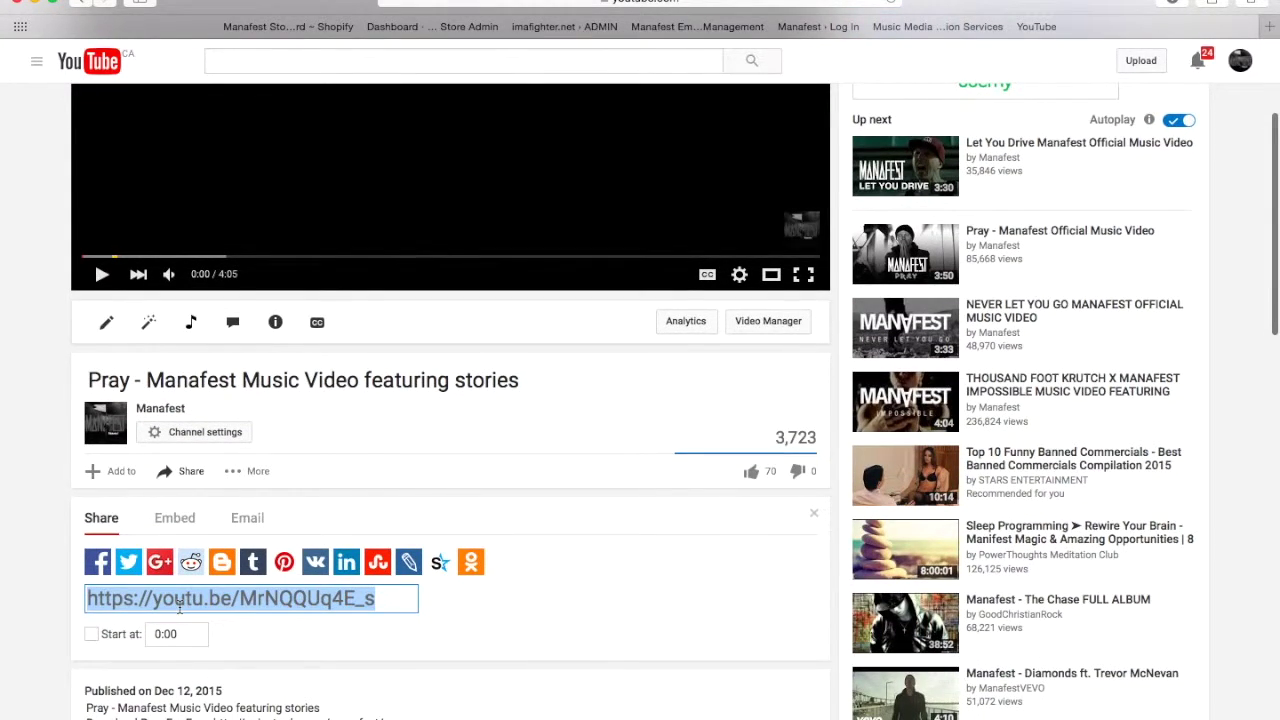
left_click(176, 519)
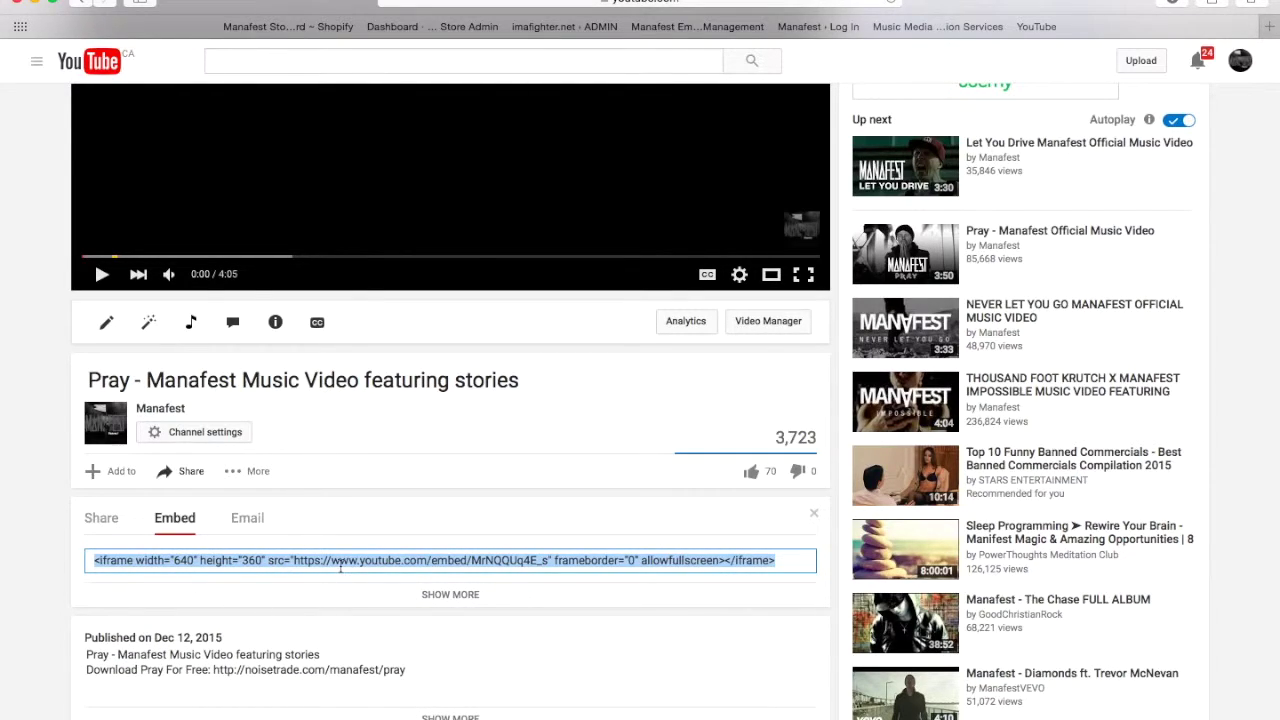
Expand the embed options, try 853 × 480, then set the video size back to 640 × 360
left_click(462, 598)
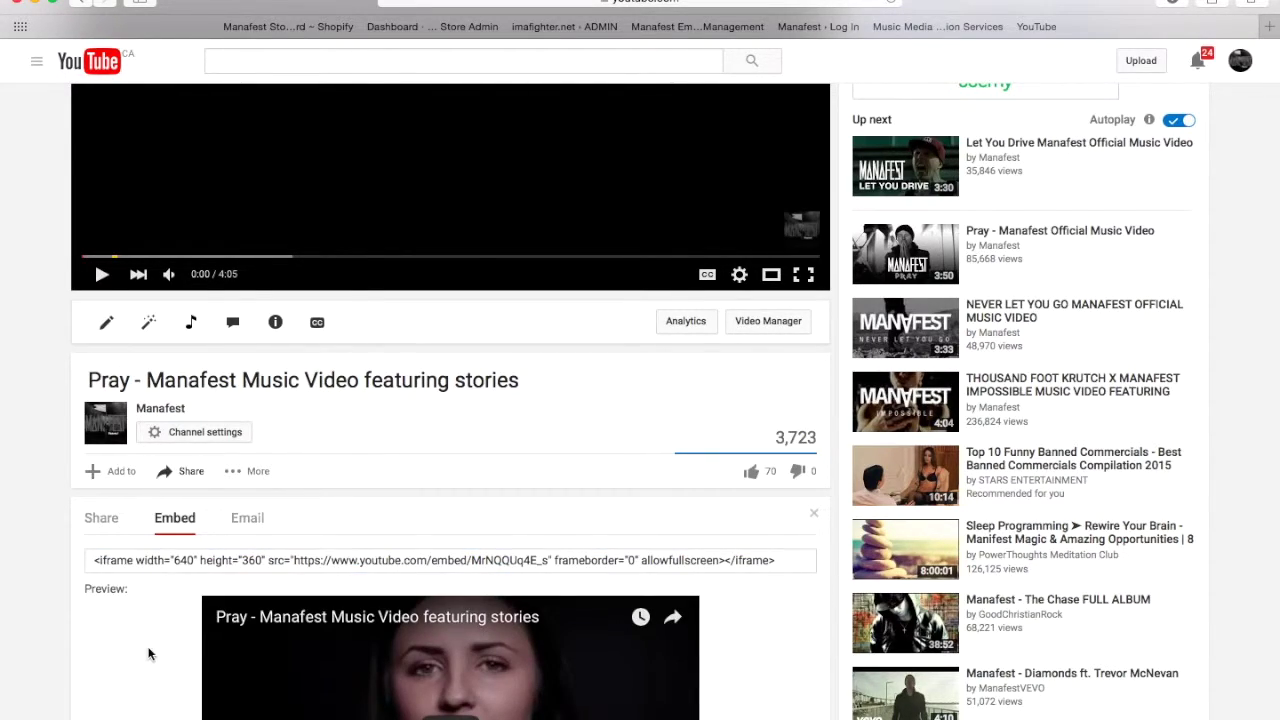
scroll(149, 652, "down", 3)
scroll(148, 652, "down", 2)
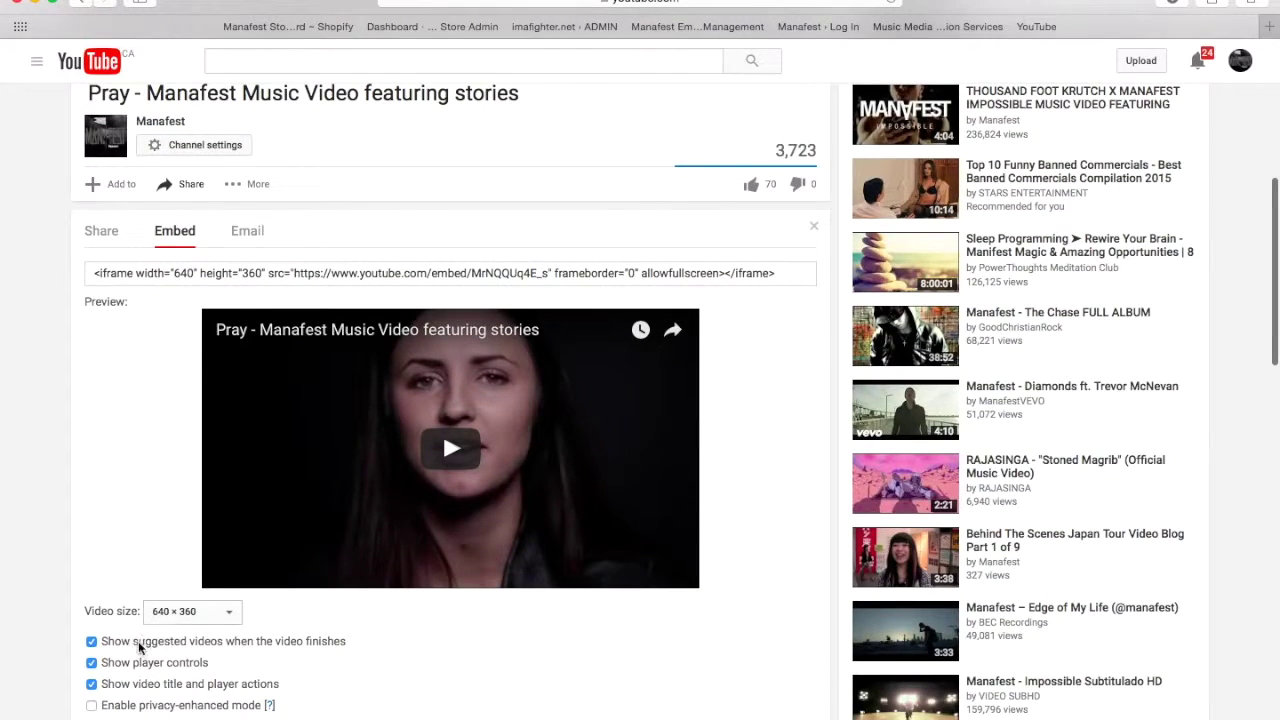
scroll(147, 582, "down", 1)
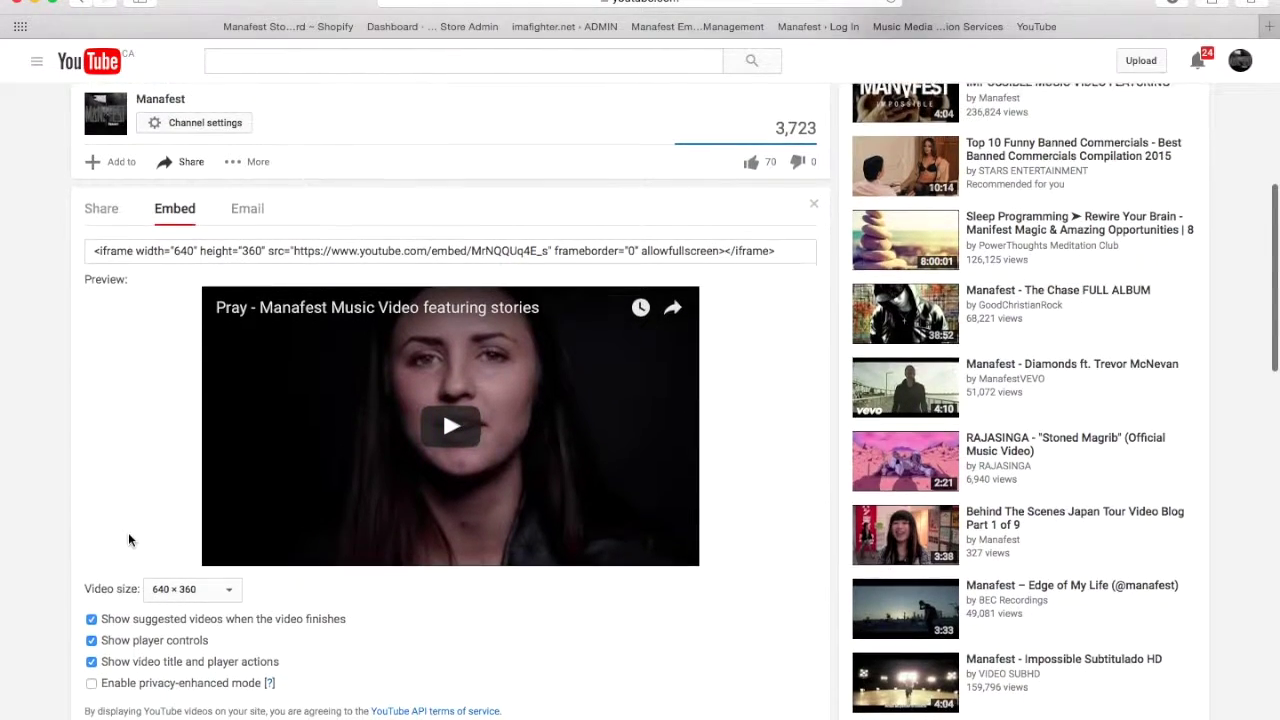
left_click(232, 588)
left_click(190, 592)
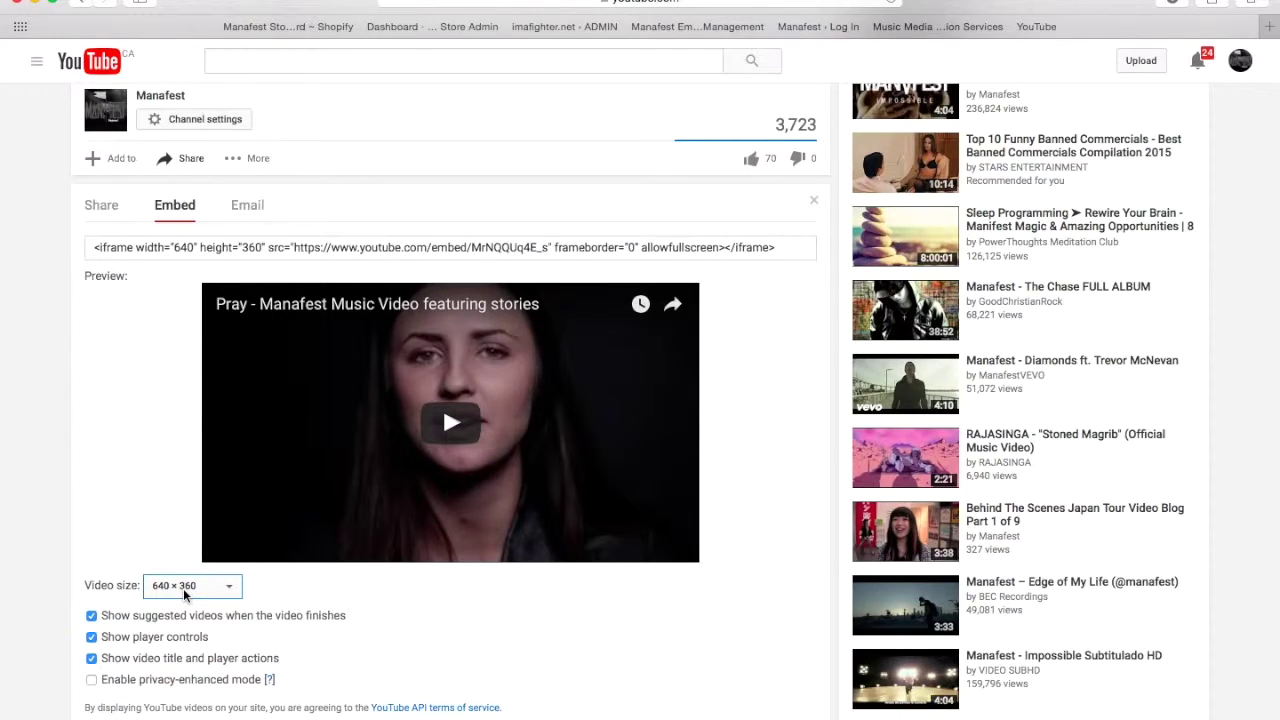
left_click(193, 592)
left_click(189, 606)
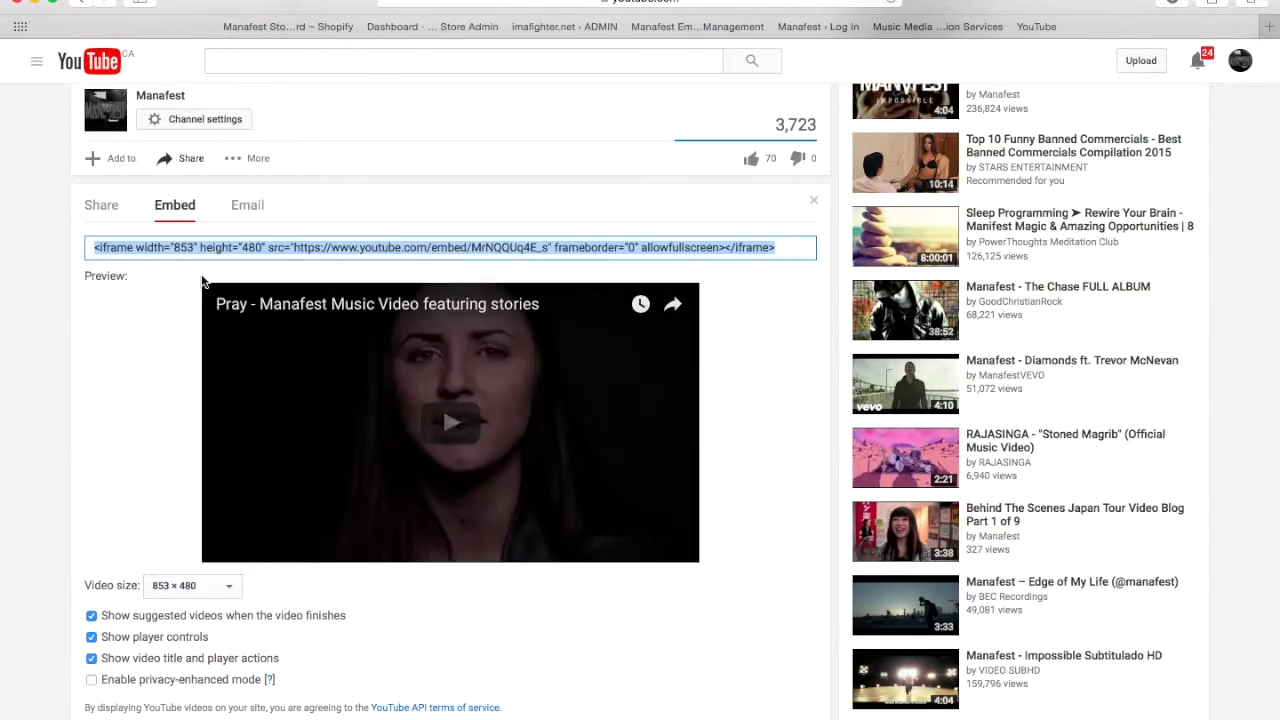
left_click(193, 586)
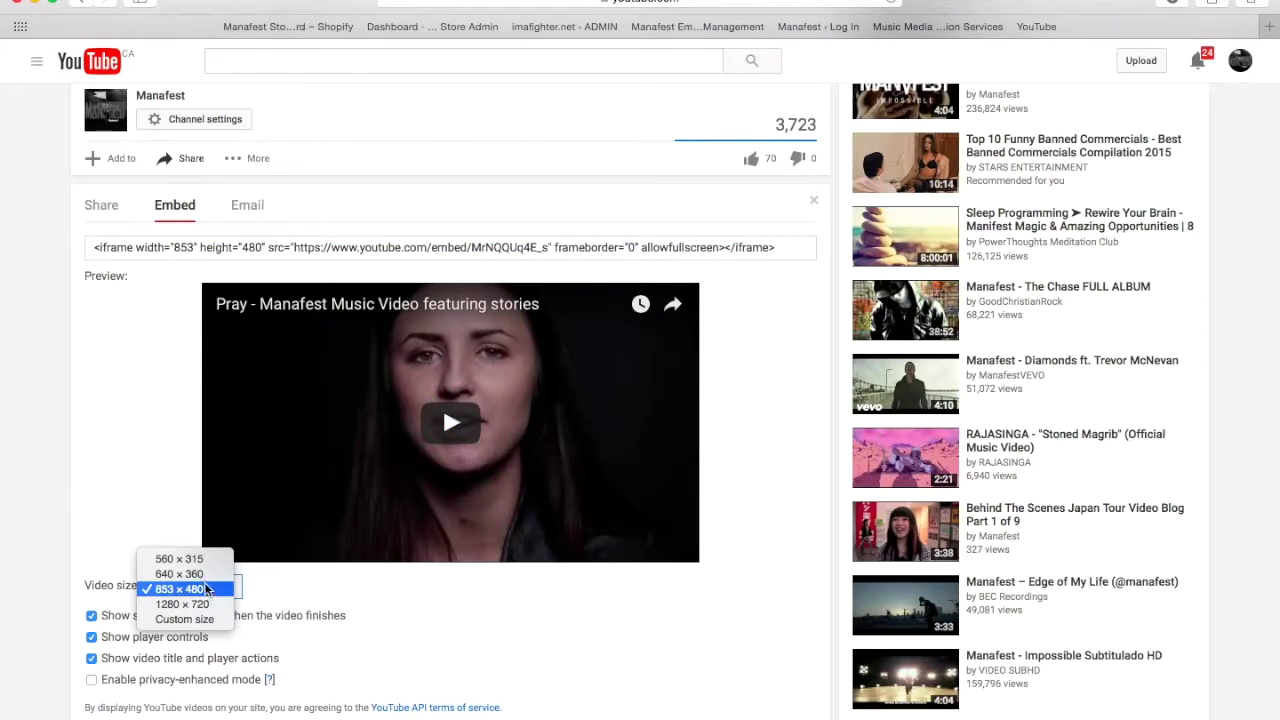
left_click(207, 576)
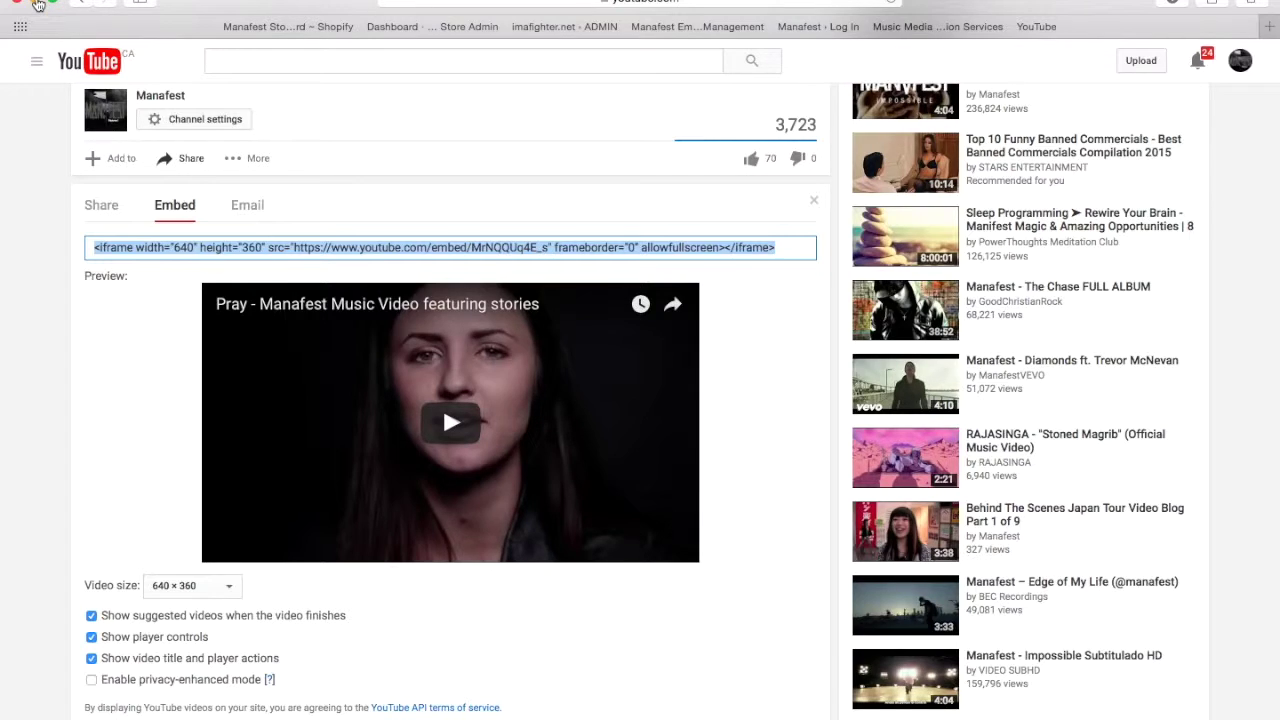
From the WordPress dashboard, start a new post via Posts > Add New
left_click(38, 5)
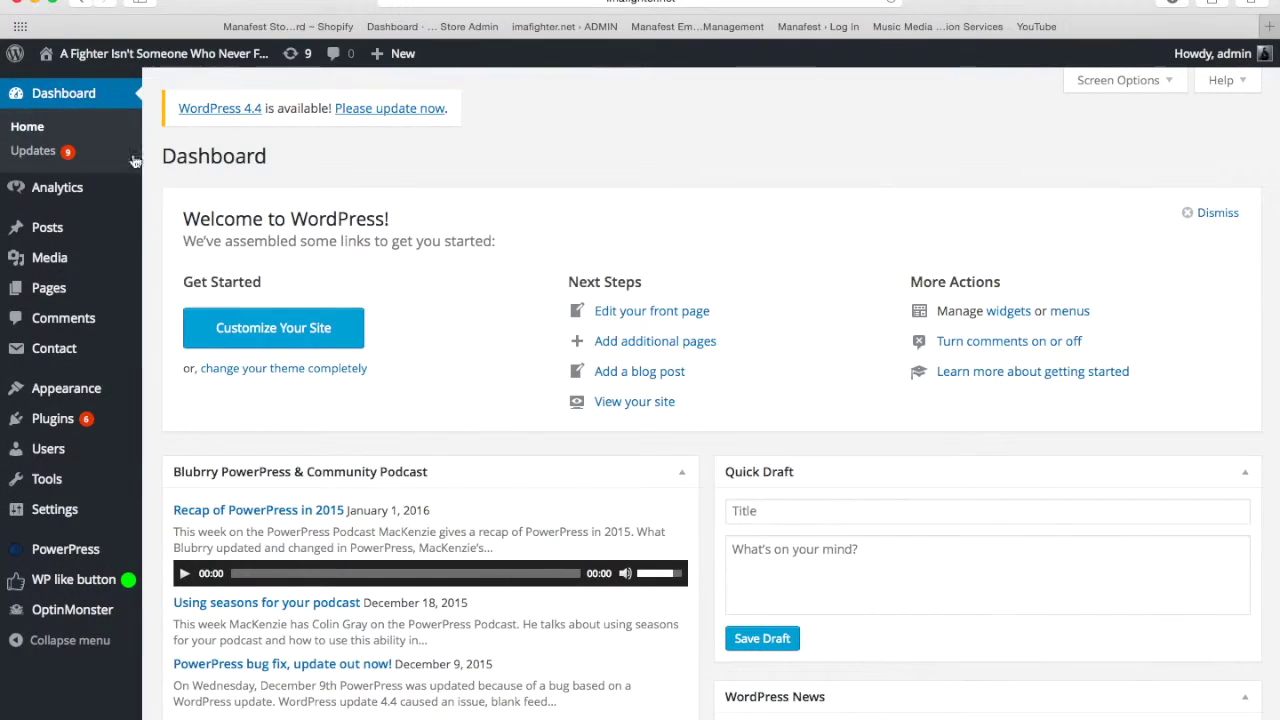
scroll(271, 209, "down", 3)
scroll(200, 215, "up", 2)
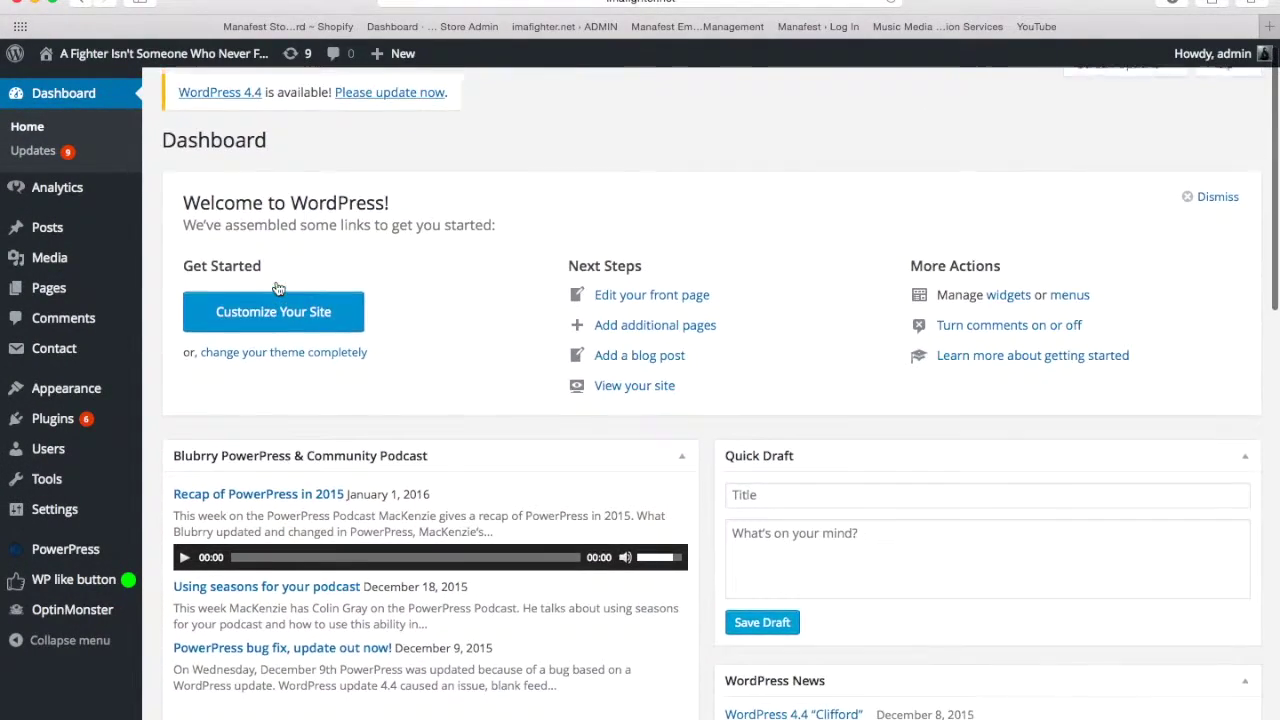
mouse_move(64, 229)
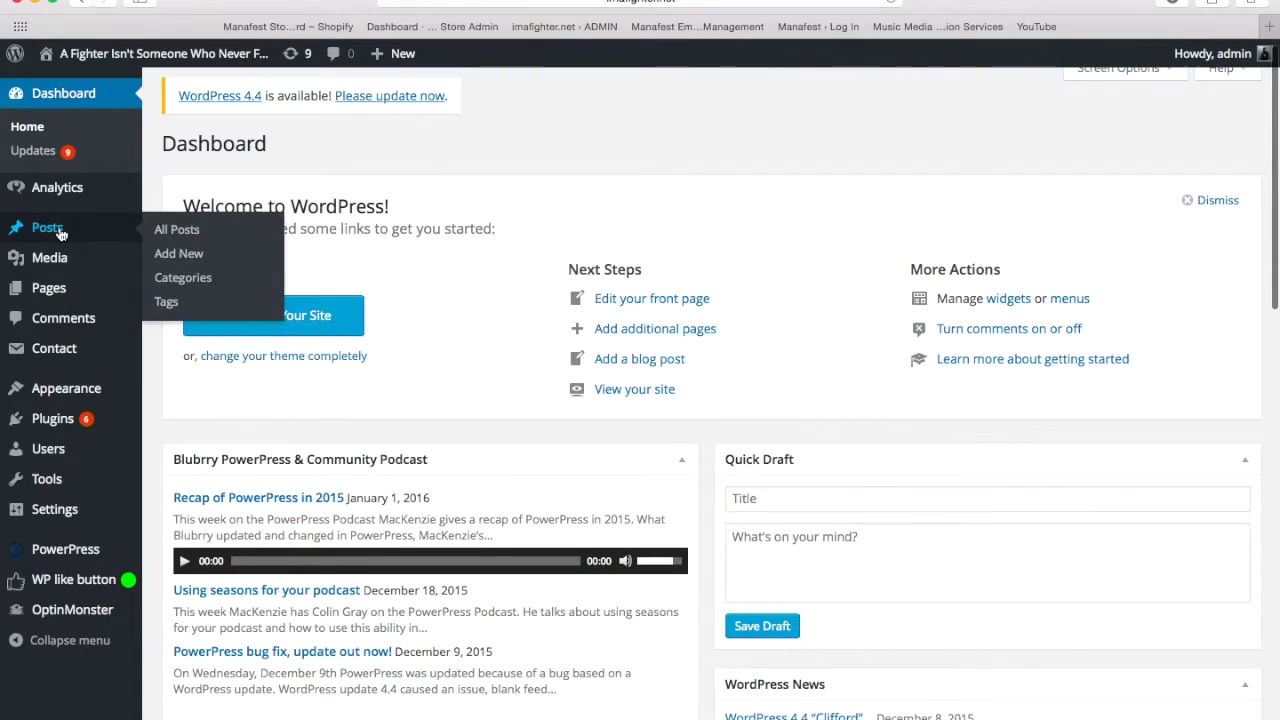
left_click(199, 258)
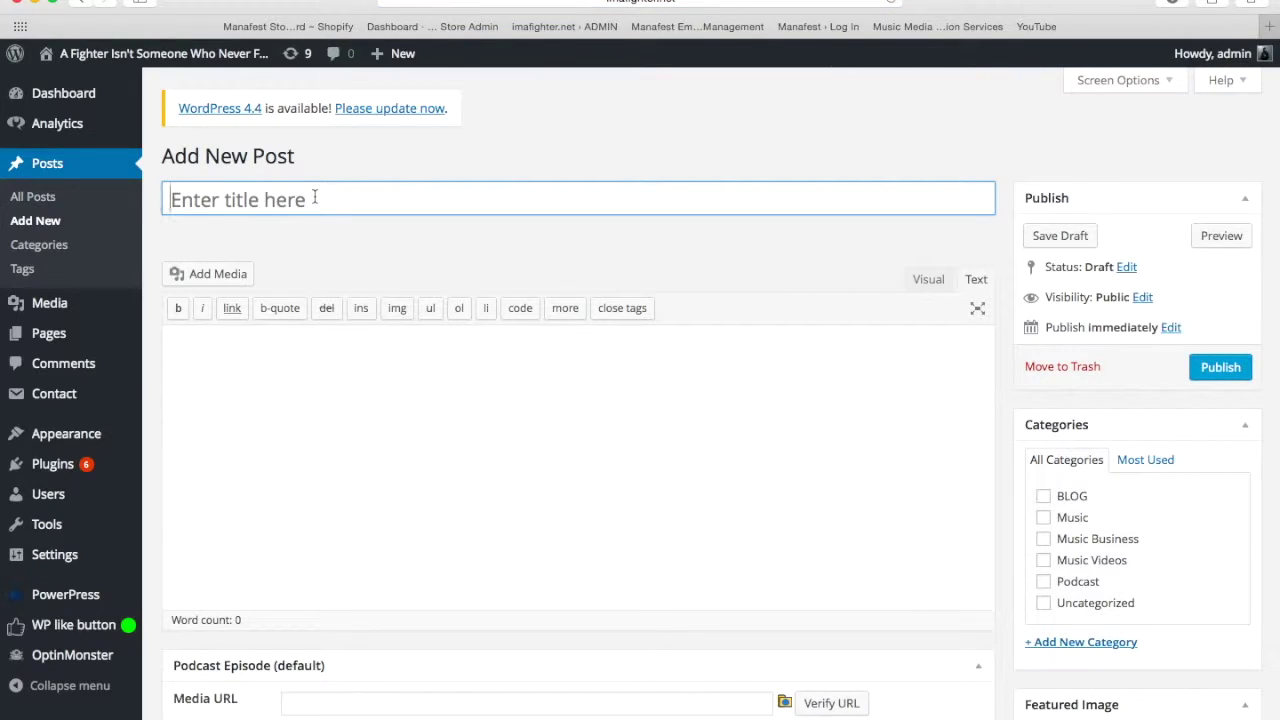
Title the post 'Pray Music Video featuring Stories by Manafest' and move into the body
type("Pray ")
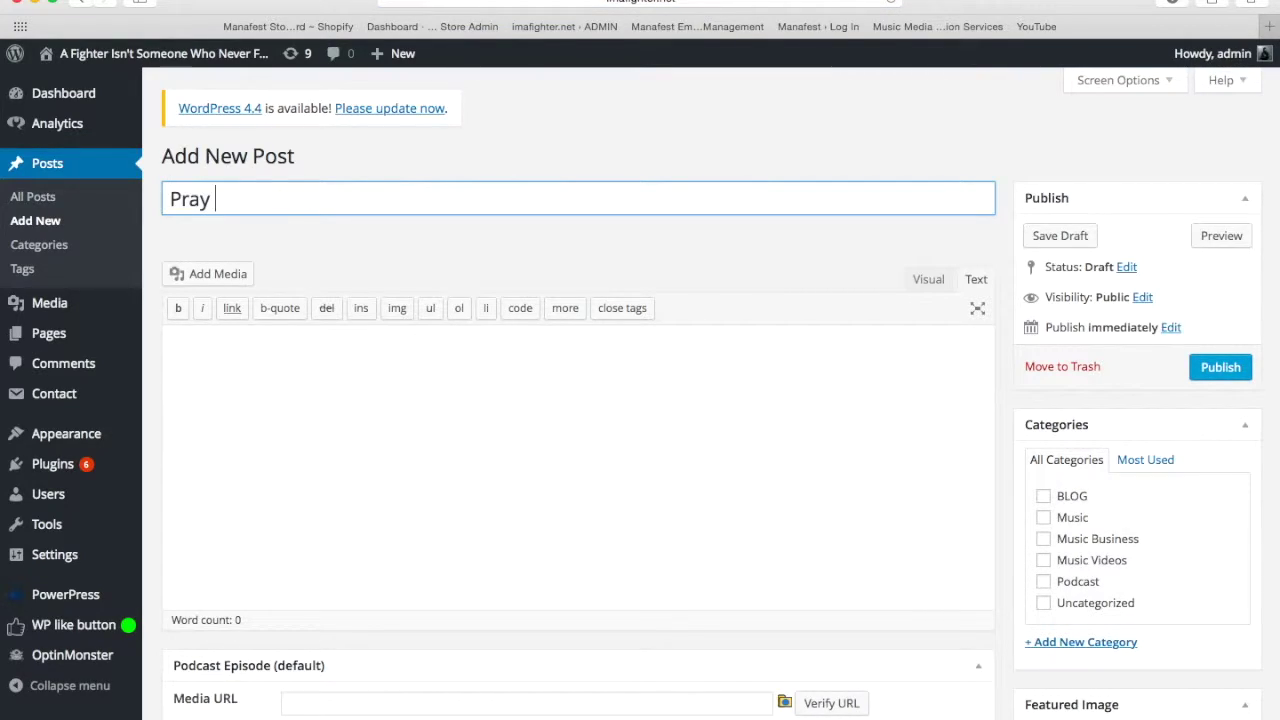
type("Mius")
key("BackSpace")
type("s")
key("BackSpace")
key("BackSpace")
key("BackSpace")
type("usic Video featuring Stories by Manafest")
left_click(254, 373)
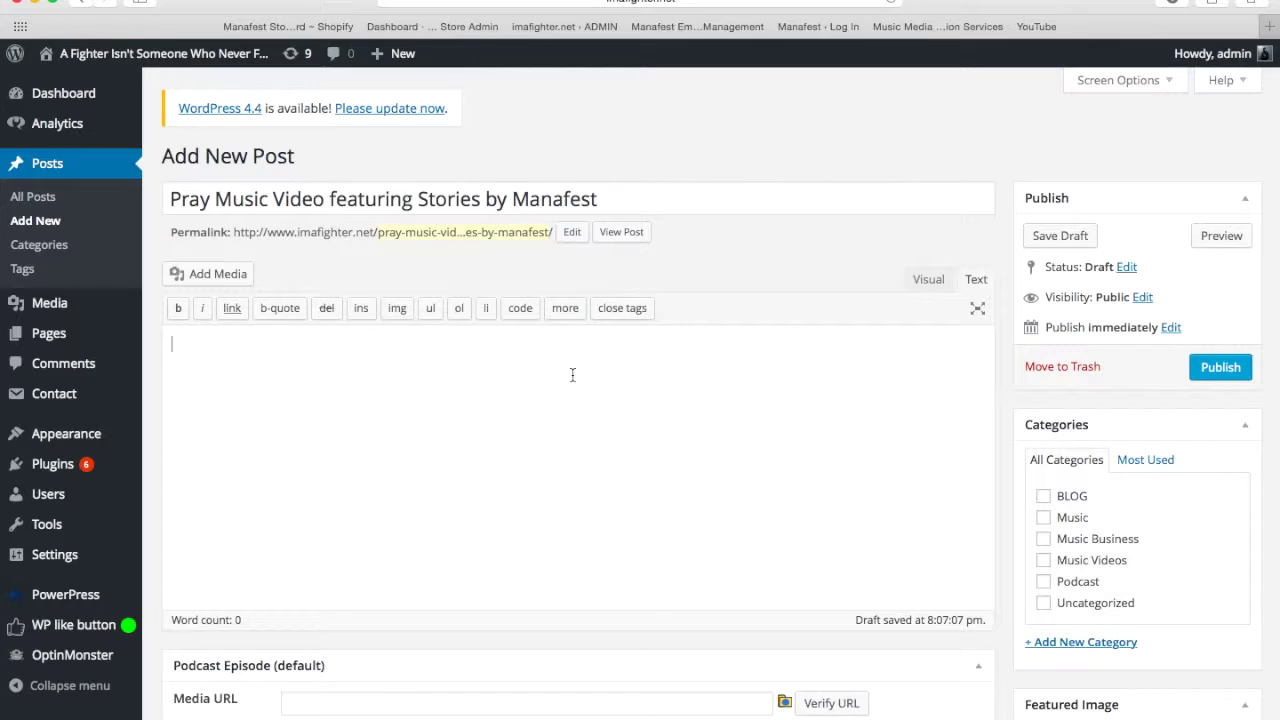
Paste the YouTube embed code into the post body and file it under BLOG
type("<iframe width=\"640\" height=\"360\" src=\"https://www.youtube.com/embed/MrNQQUq4E_s\" frameborder=\"0\" allowfullscreen></iframe>")
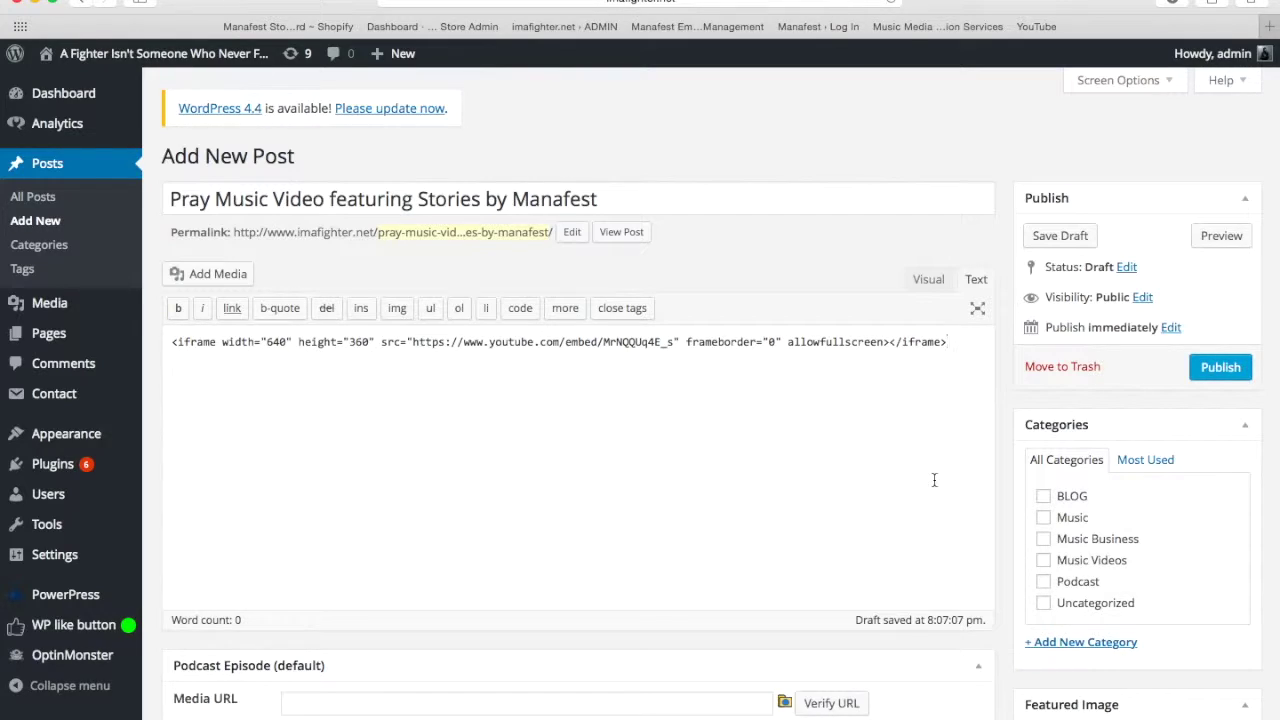
left_click(1044, 497)
scroll(910, 513, "down", 3)
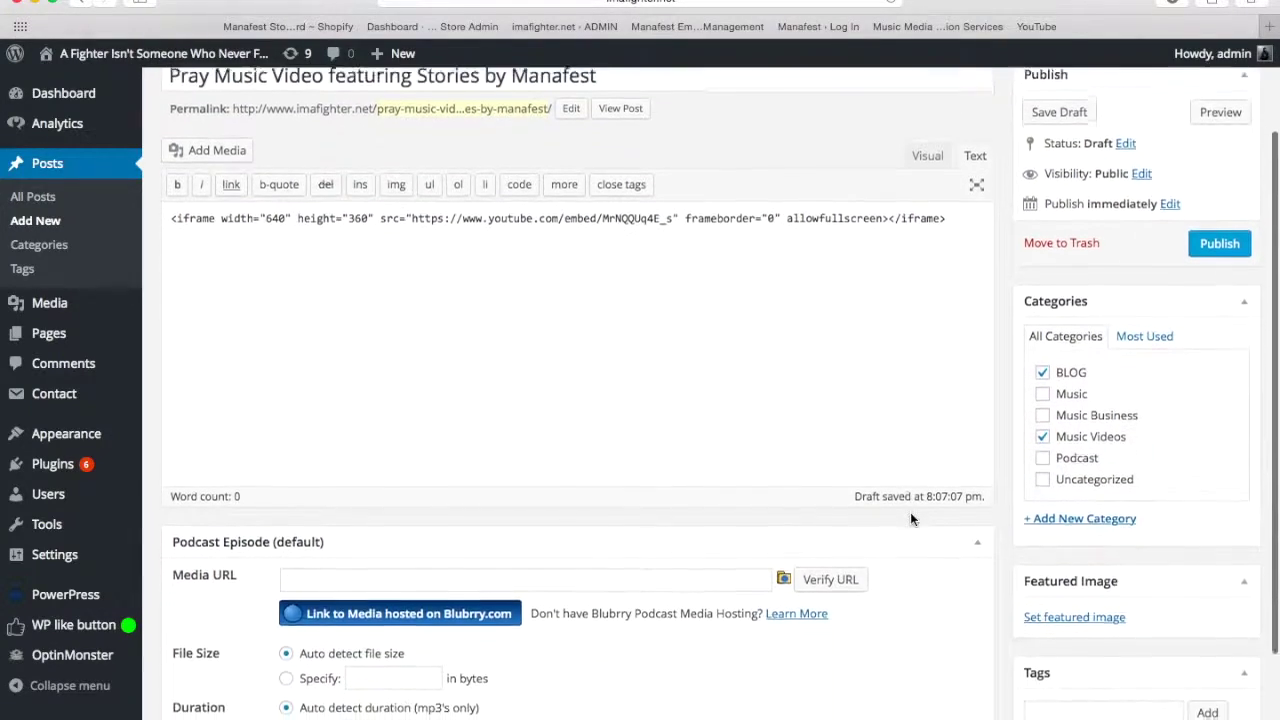
scroll(910, 519, "down", 1)
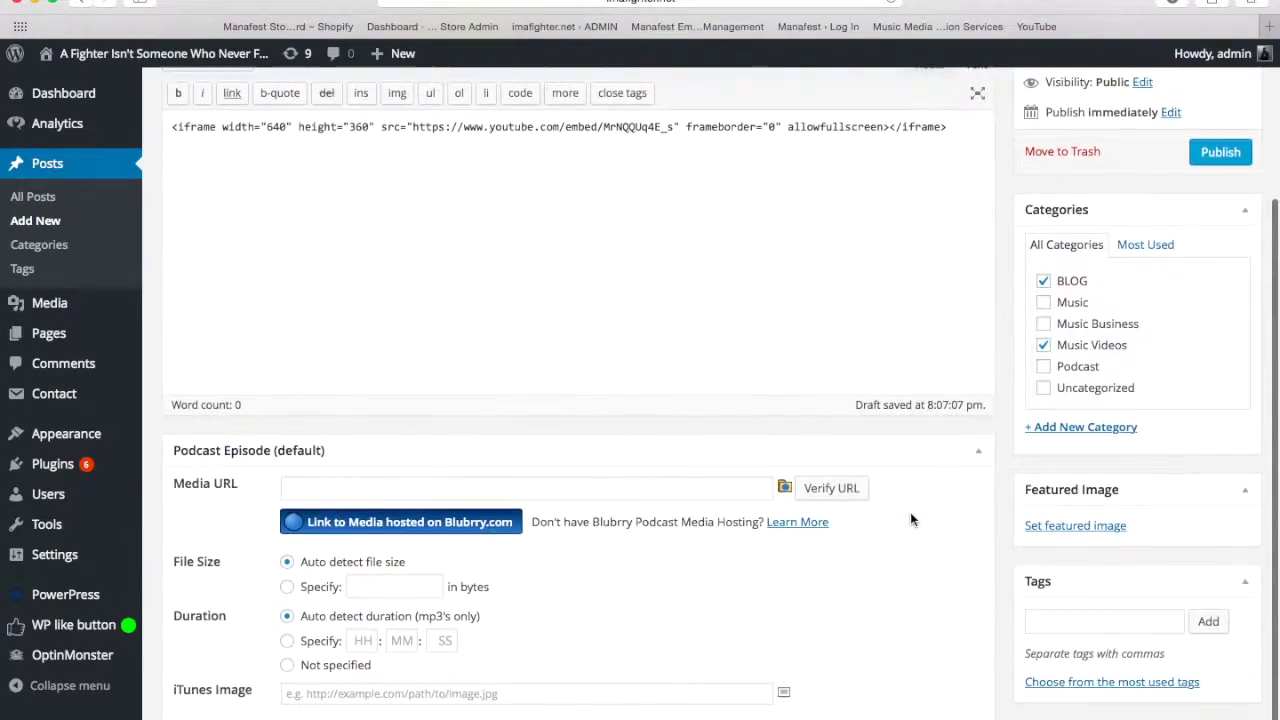
Tag the post Manafest, pray, music video and song, then publish it
left_click(1069, 621)
type("Manafest, pray")
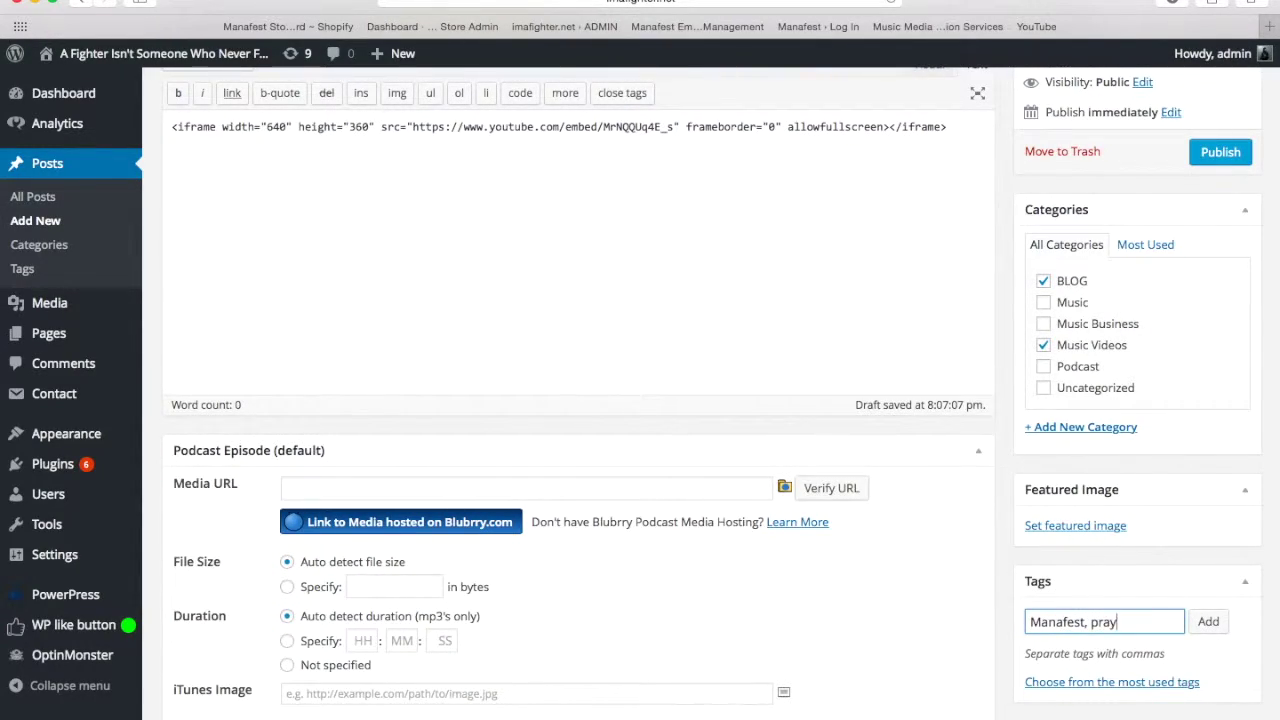
type(", music video")
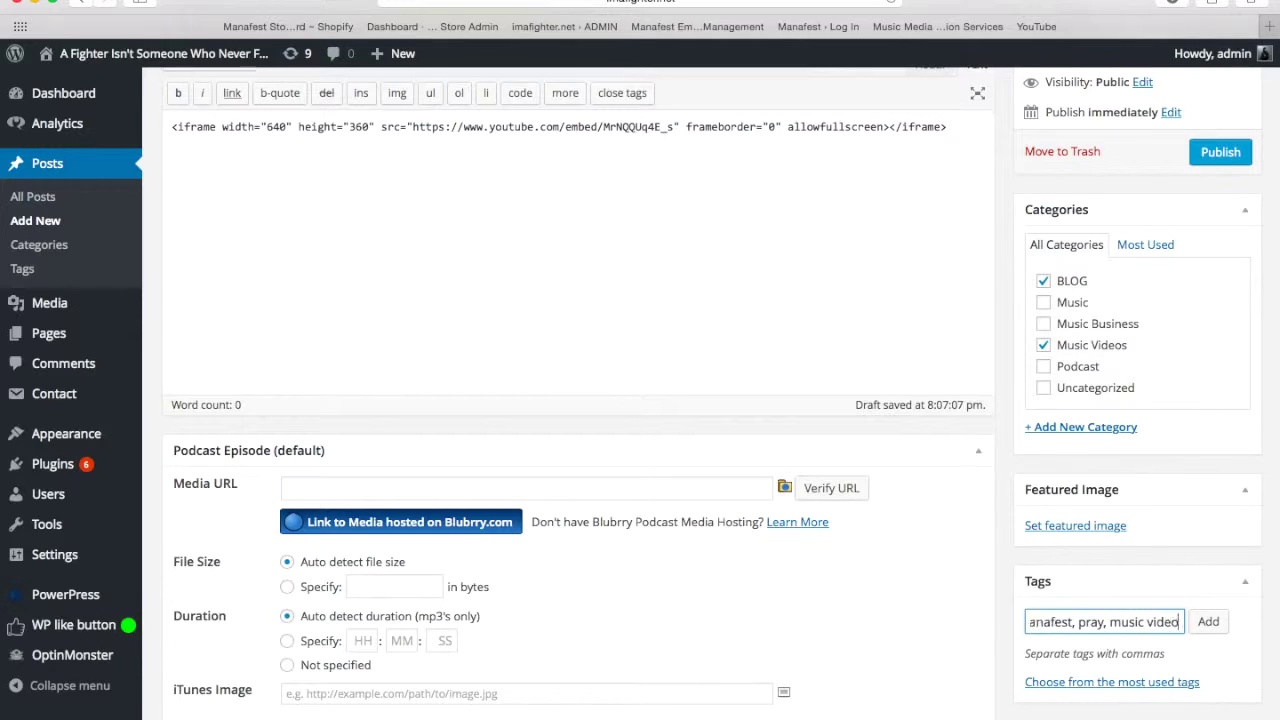
type(", song,")
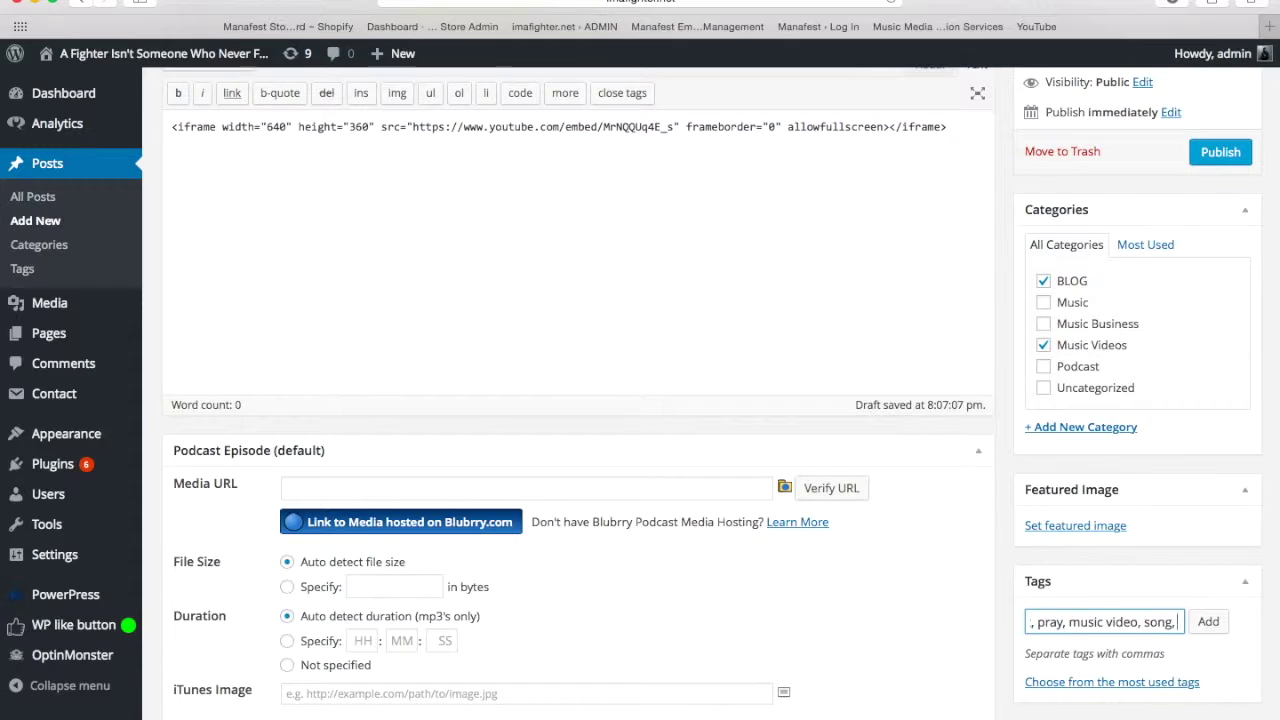
left_click(1209, 622)
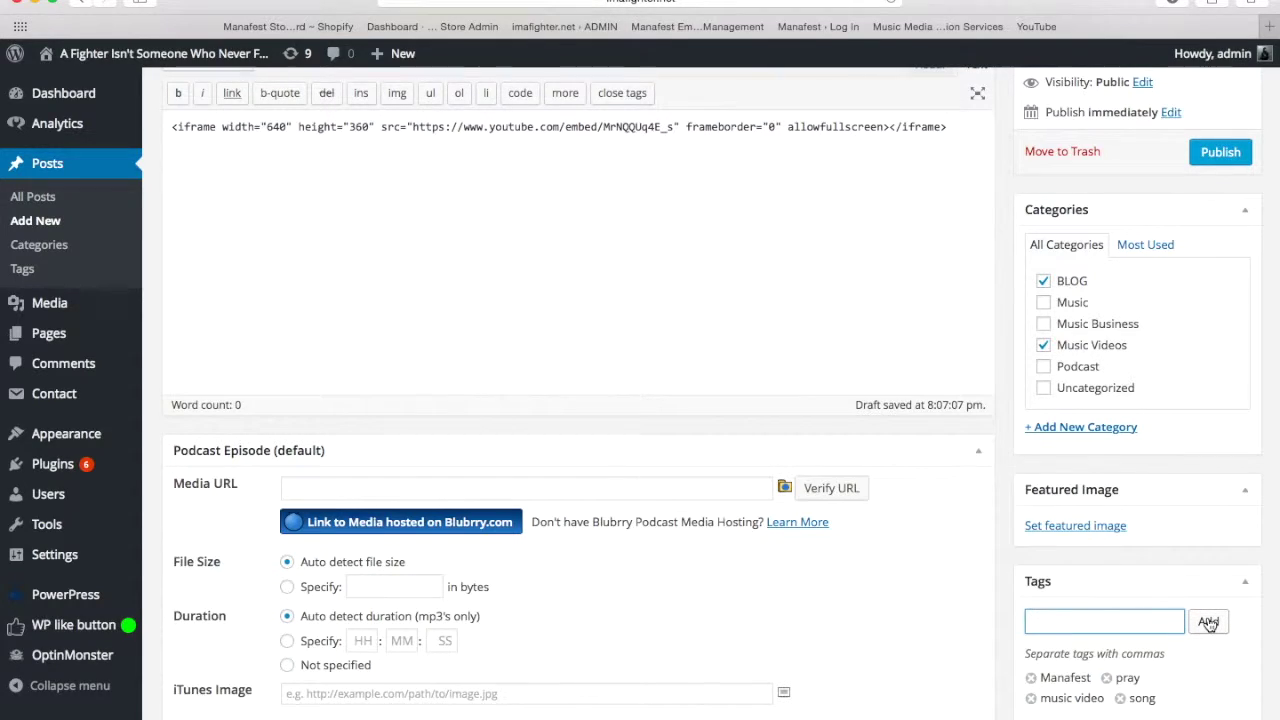
scroll(751, 364, "up", 3)
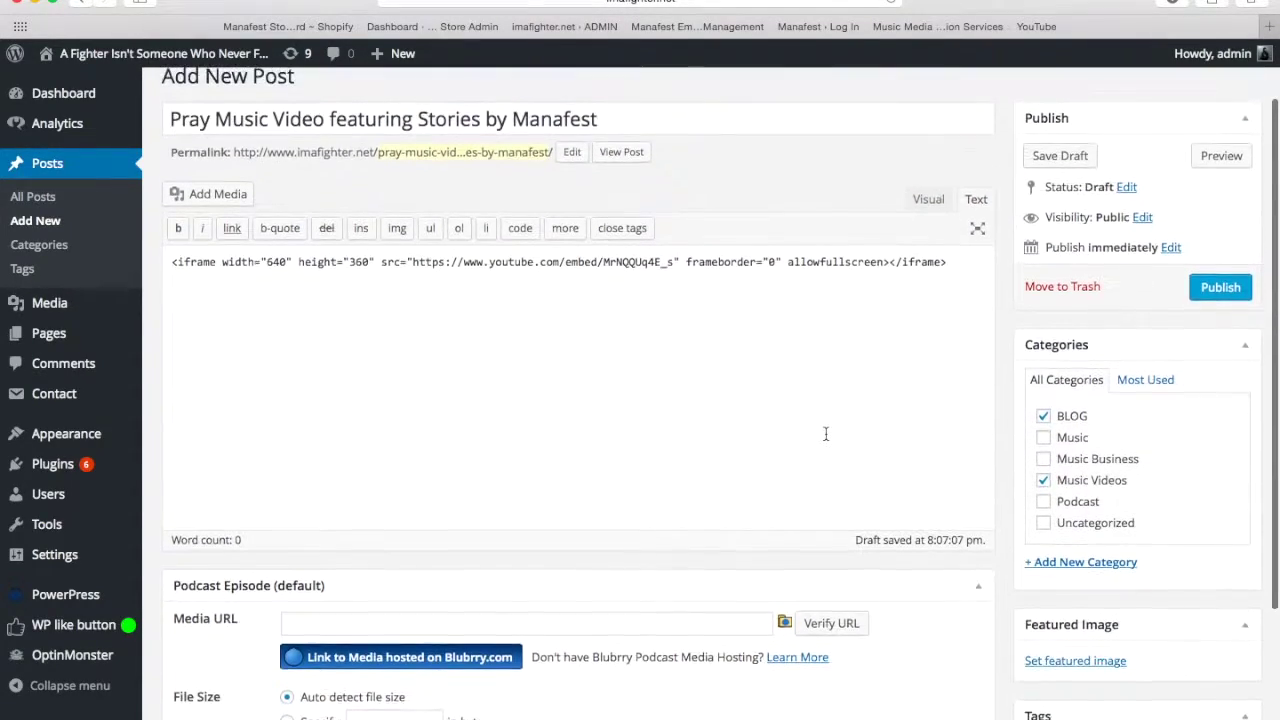
left_click(1218, 290)
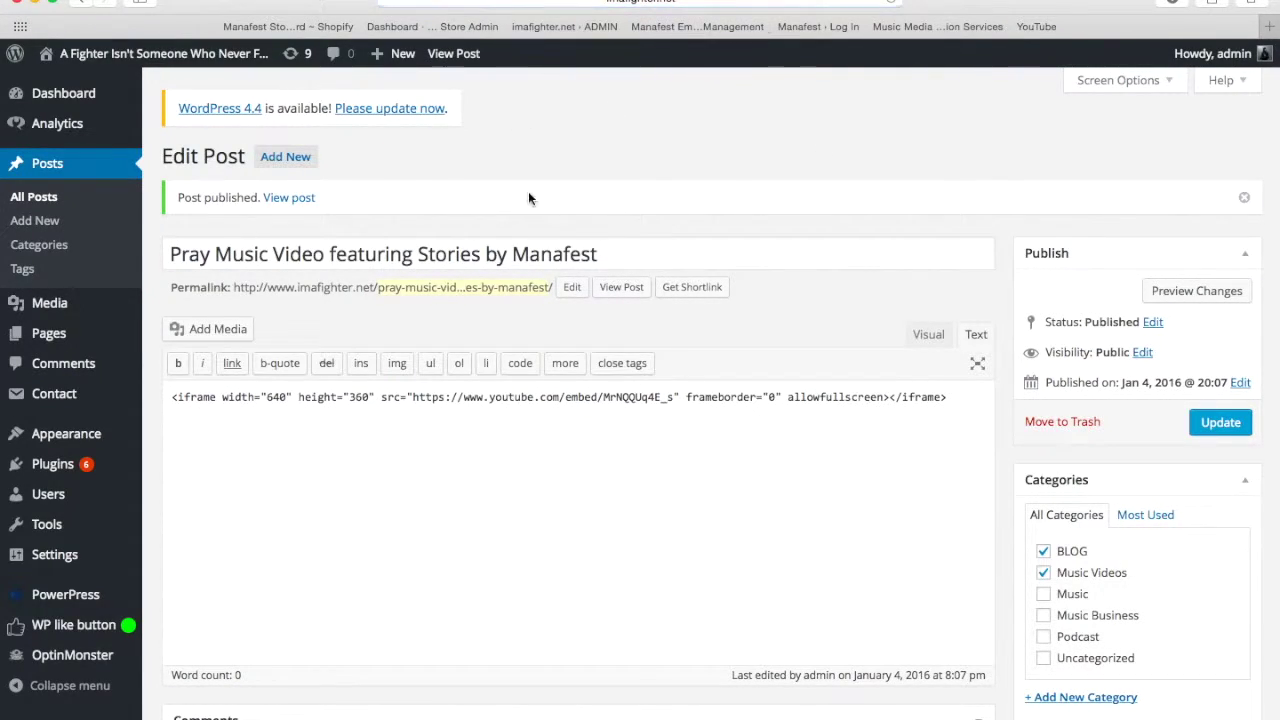
key("super+t")
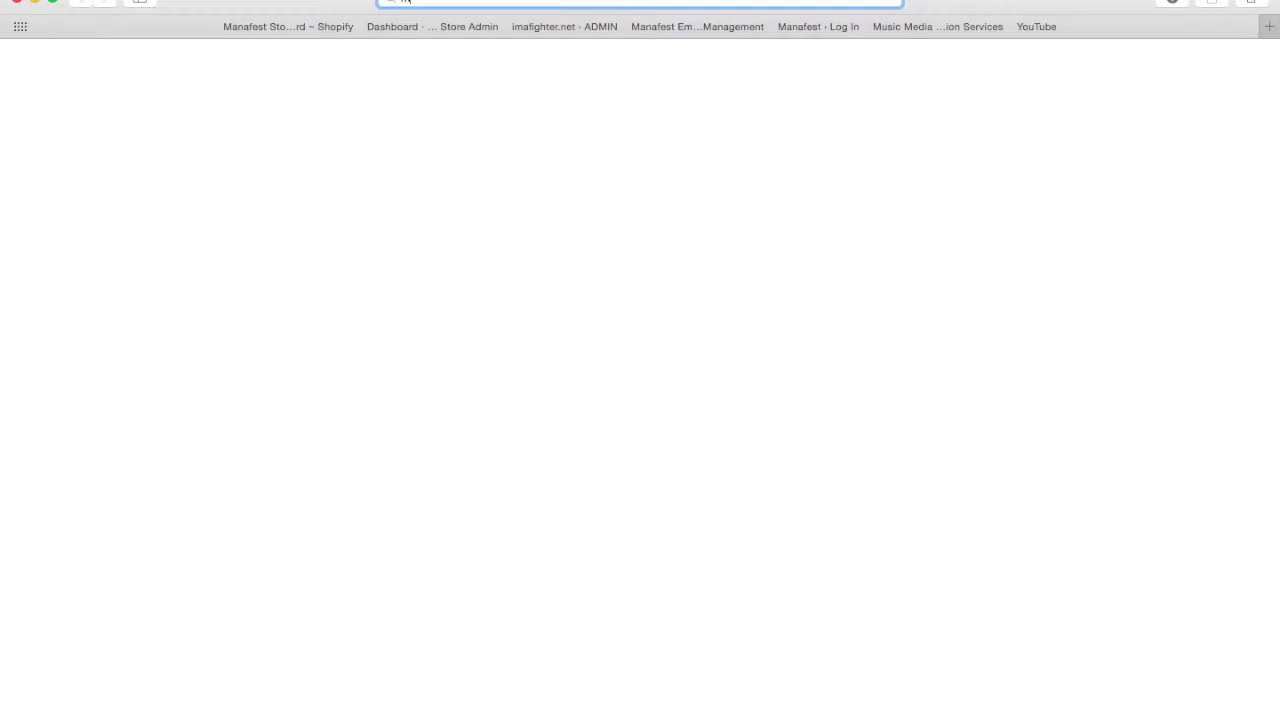
Go from manafest.net to the imafighter.net blog, open the Pray music video post, and select its URL
type("manafest.net")
key("Return")
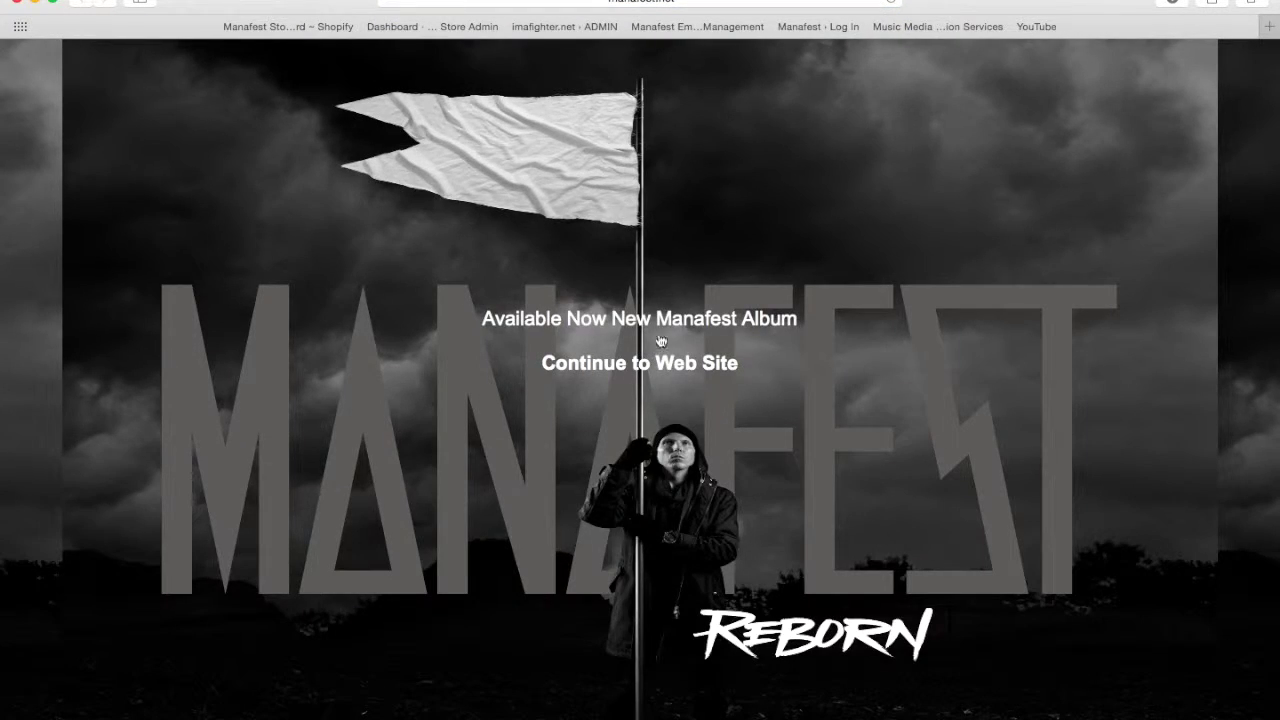
left_click(641, 368)
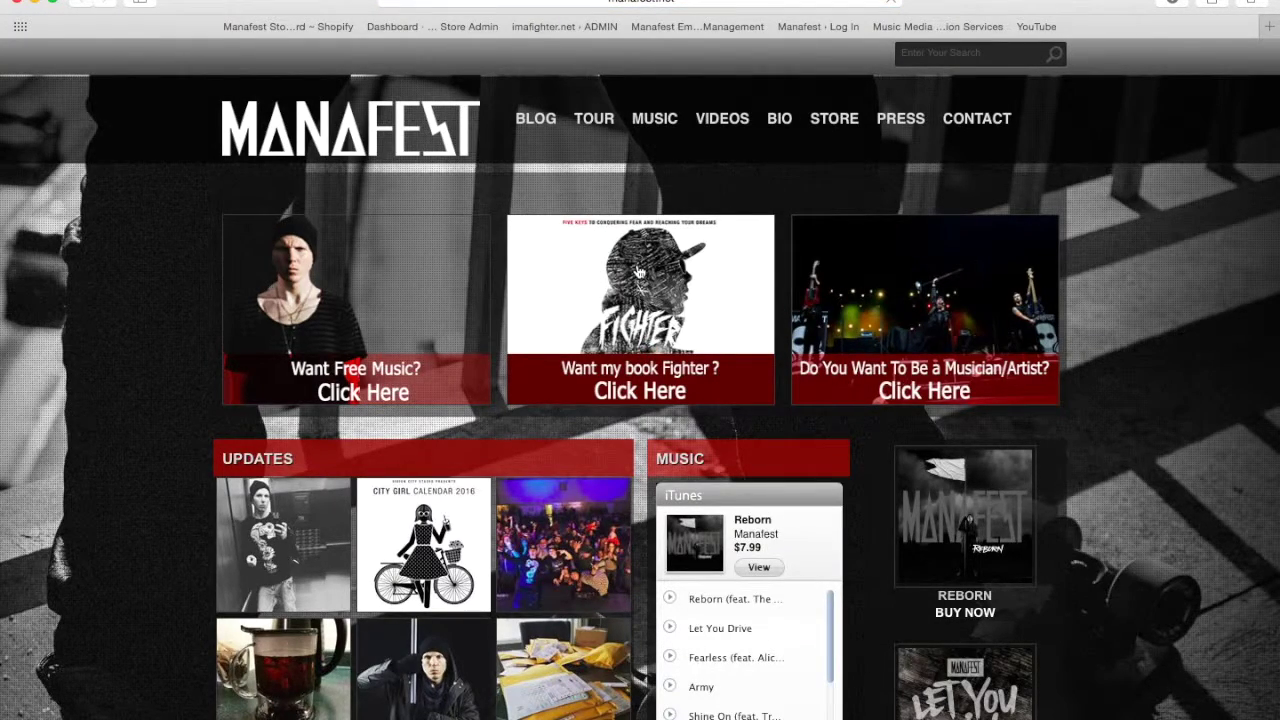
left_click(541, 125)
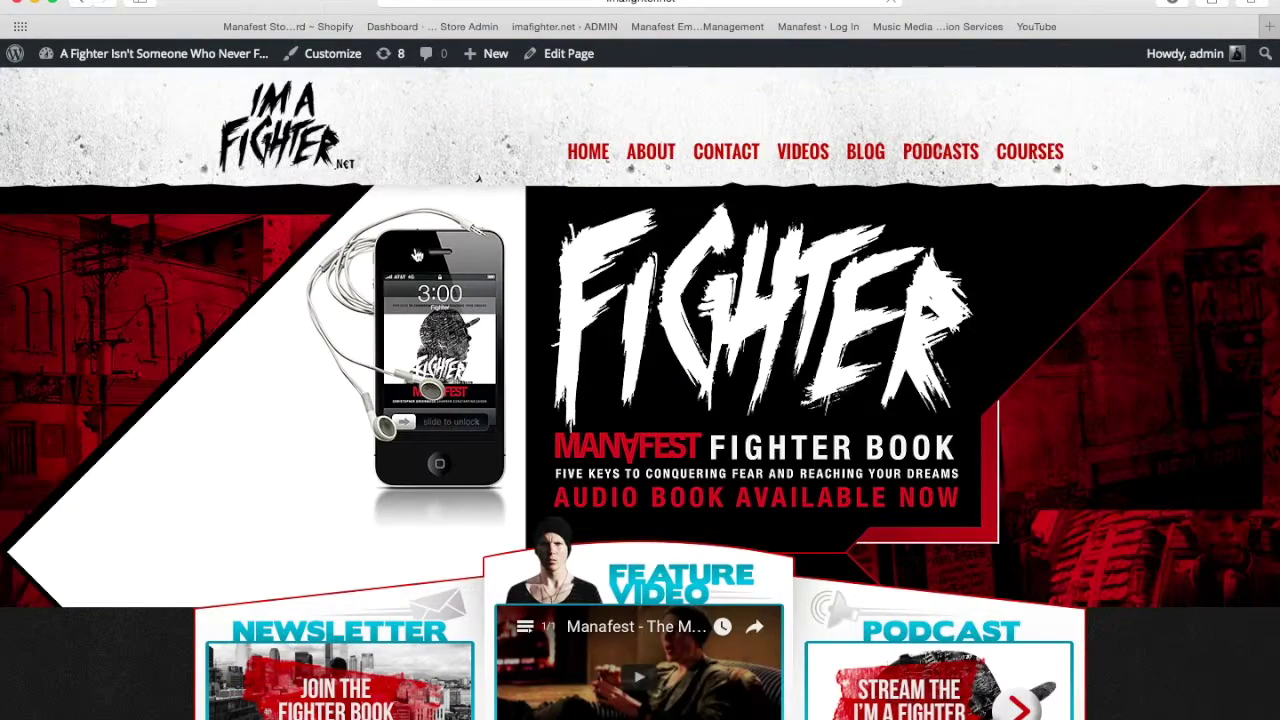
scroll(390, 345, "down", 10)
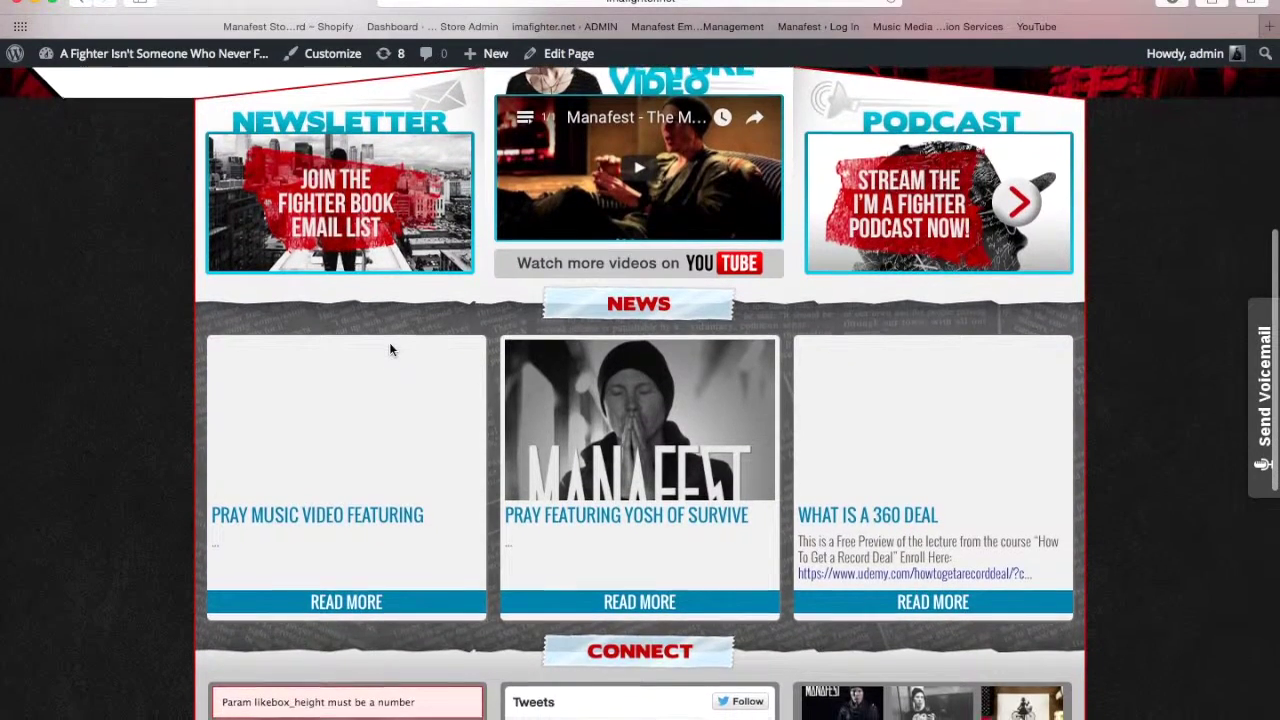
scroll(313, 434, "down", 1)
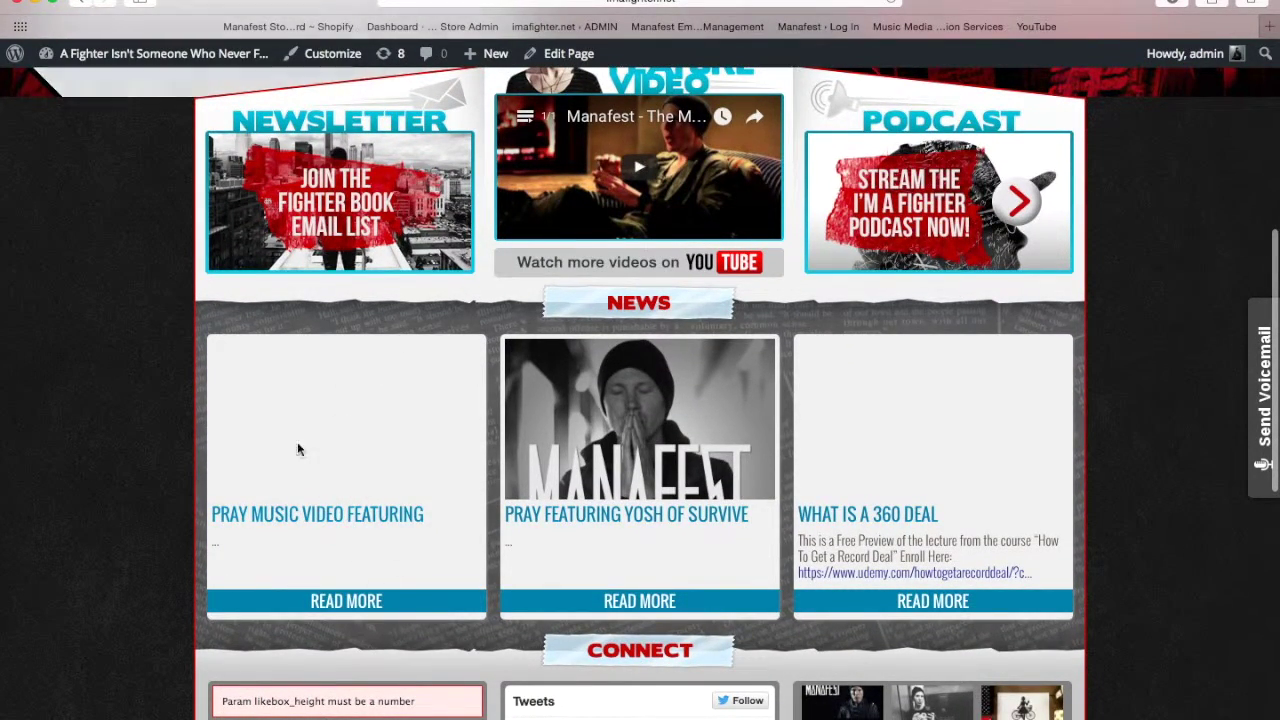
left_click(355, 516)
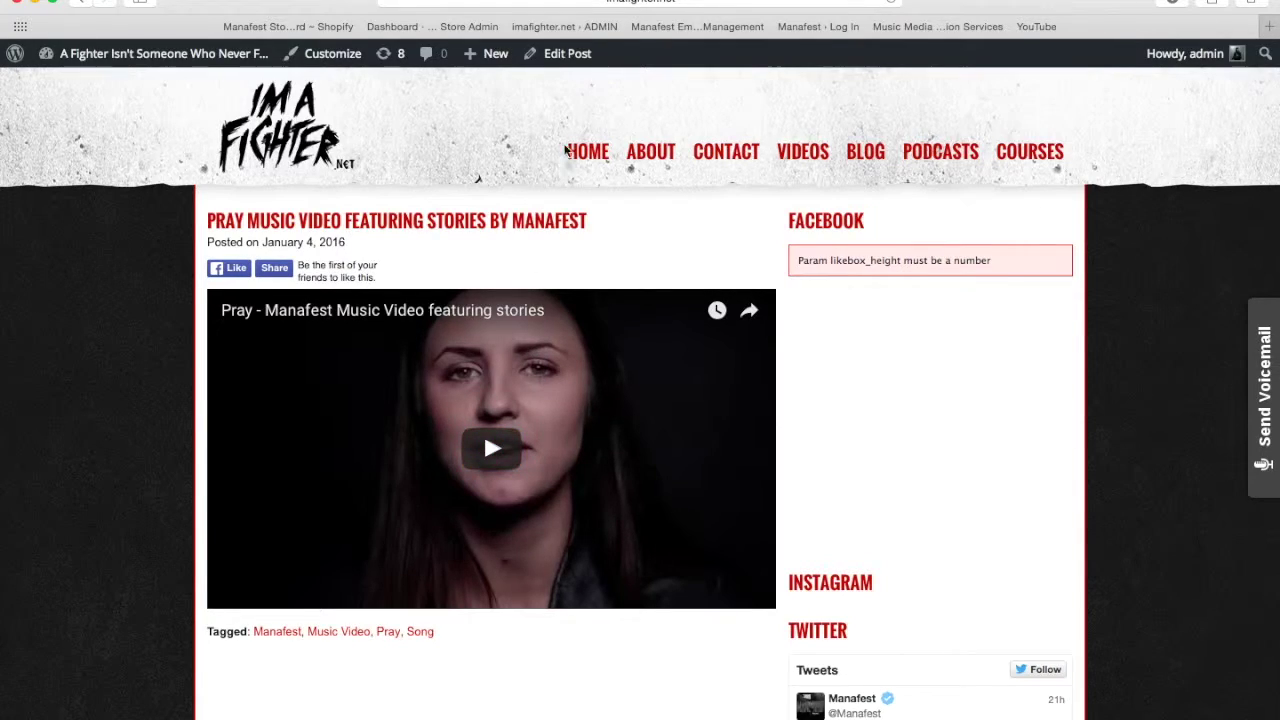
left_click(665, 5)
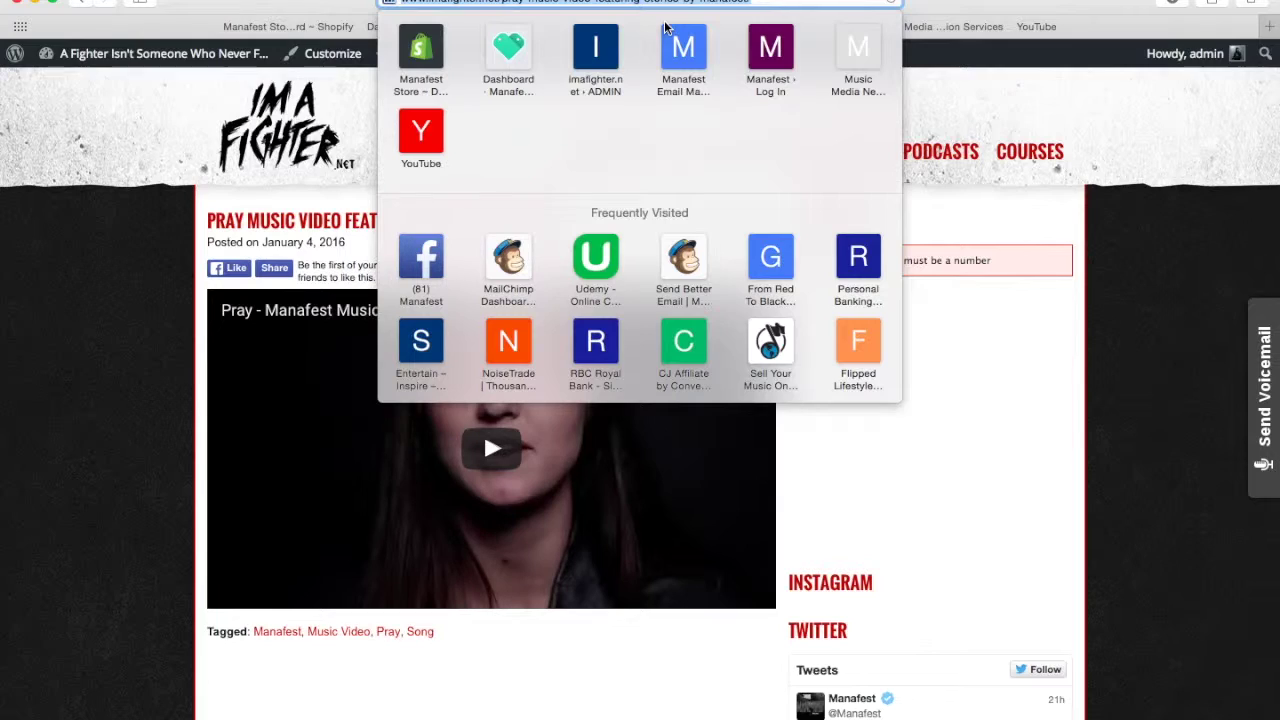
On Facebook, paste the Pray post link into a new Manafest page status update
left_click(665, 28)
key("super+l")
type("facebook.com/")
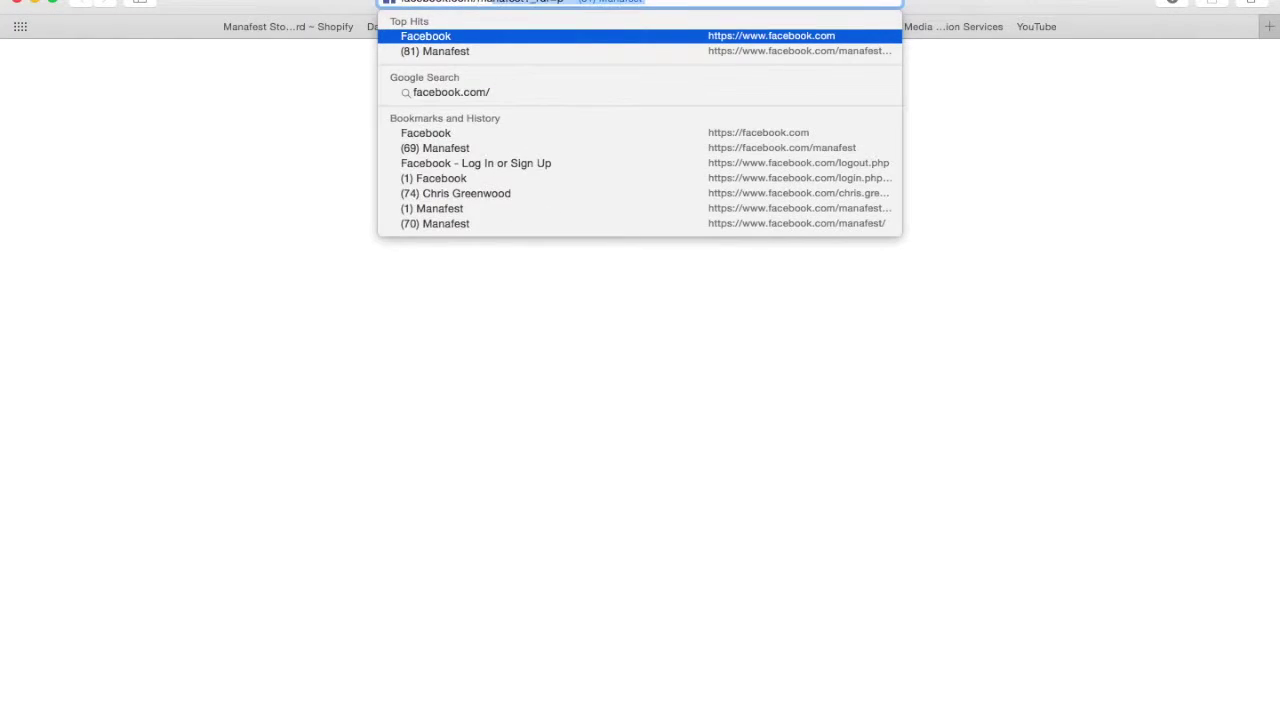
key("Return")
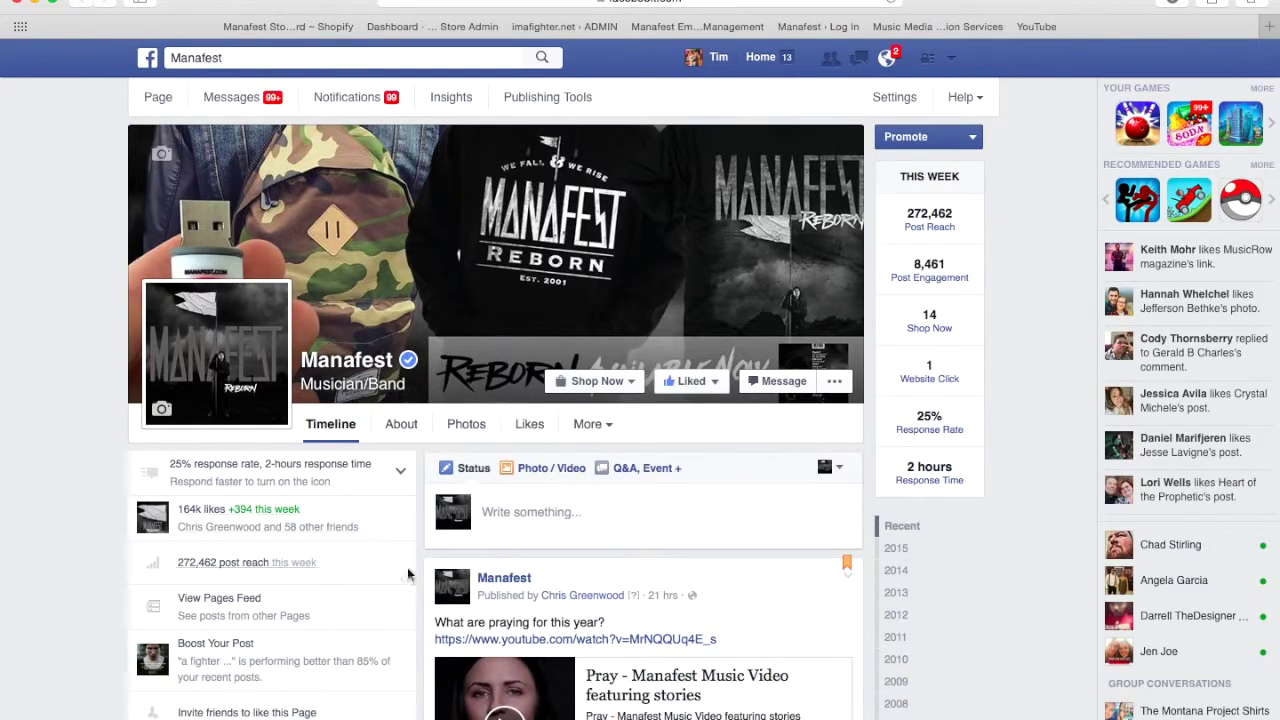
mouse_move(446, 585)
left_click(545, 522)
type("http://www.imafighter.net/pray-music-video-featuring-stories-by-manafest/")
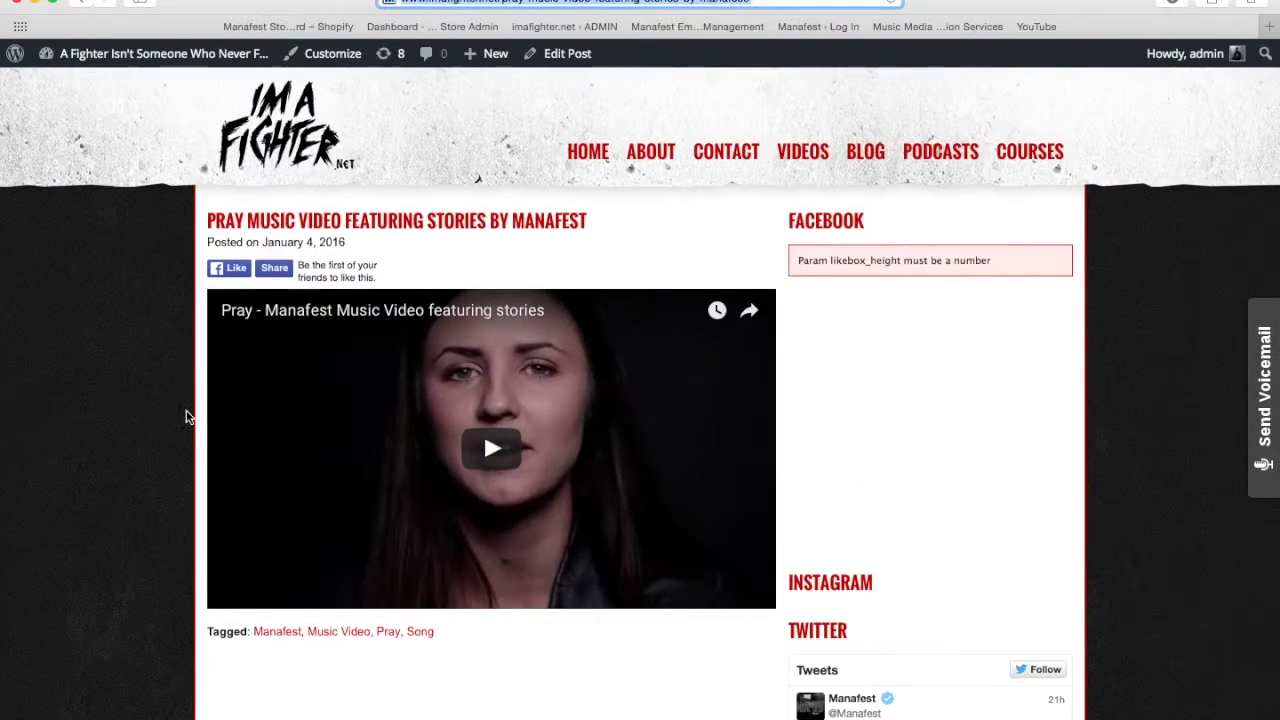
Scroll the imafighter.net Pray post page down to the footer and back to the top
scroll(188, 417, "down", 15)
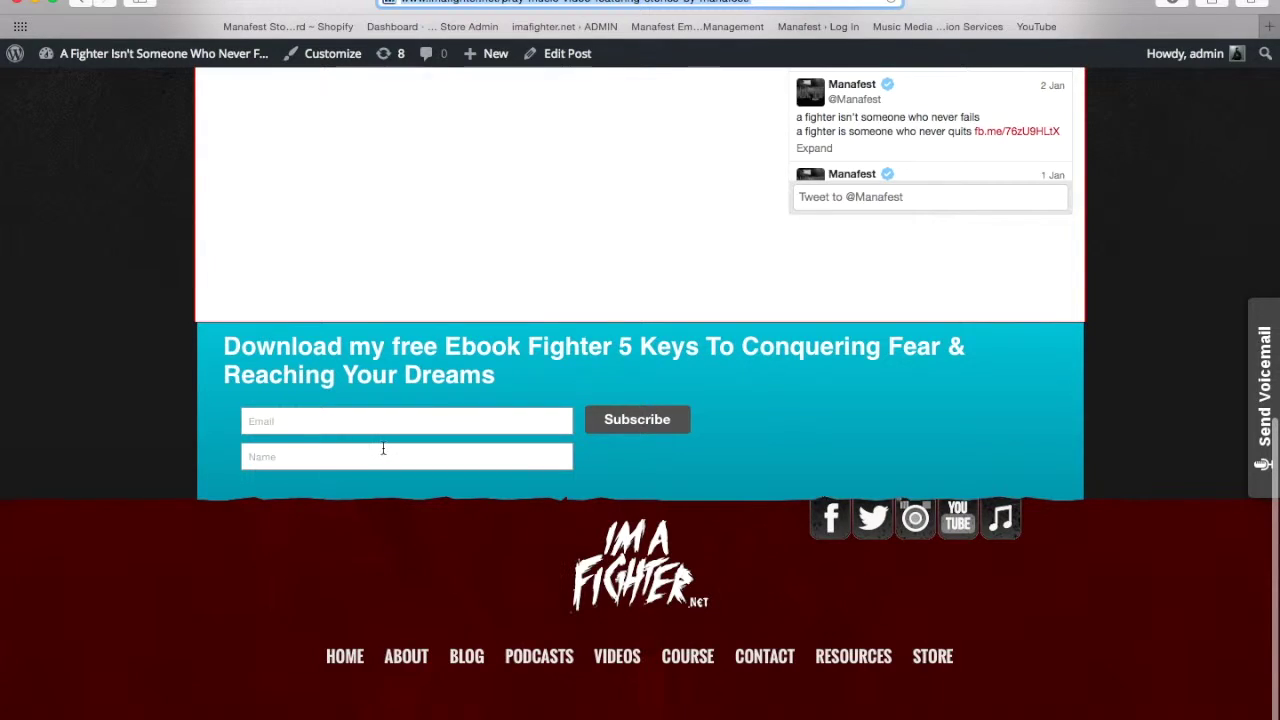
scroll(500, 420, "up", 10)
scroll(504, 418, "up", 3)
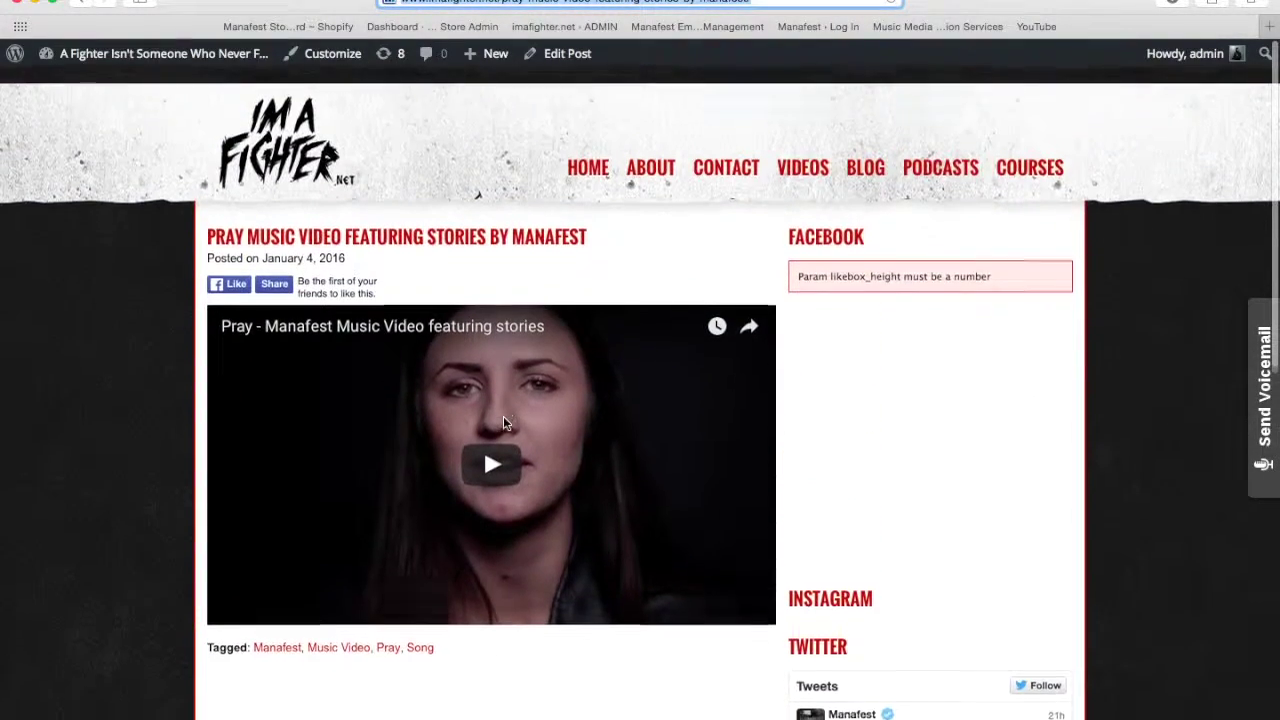